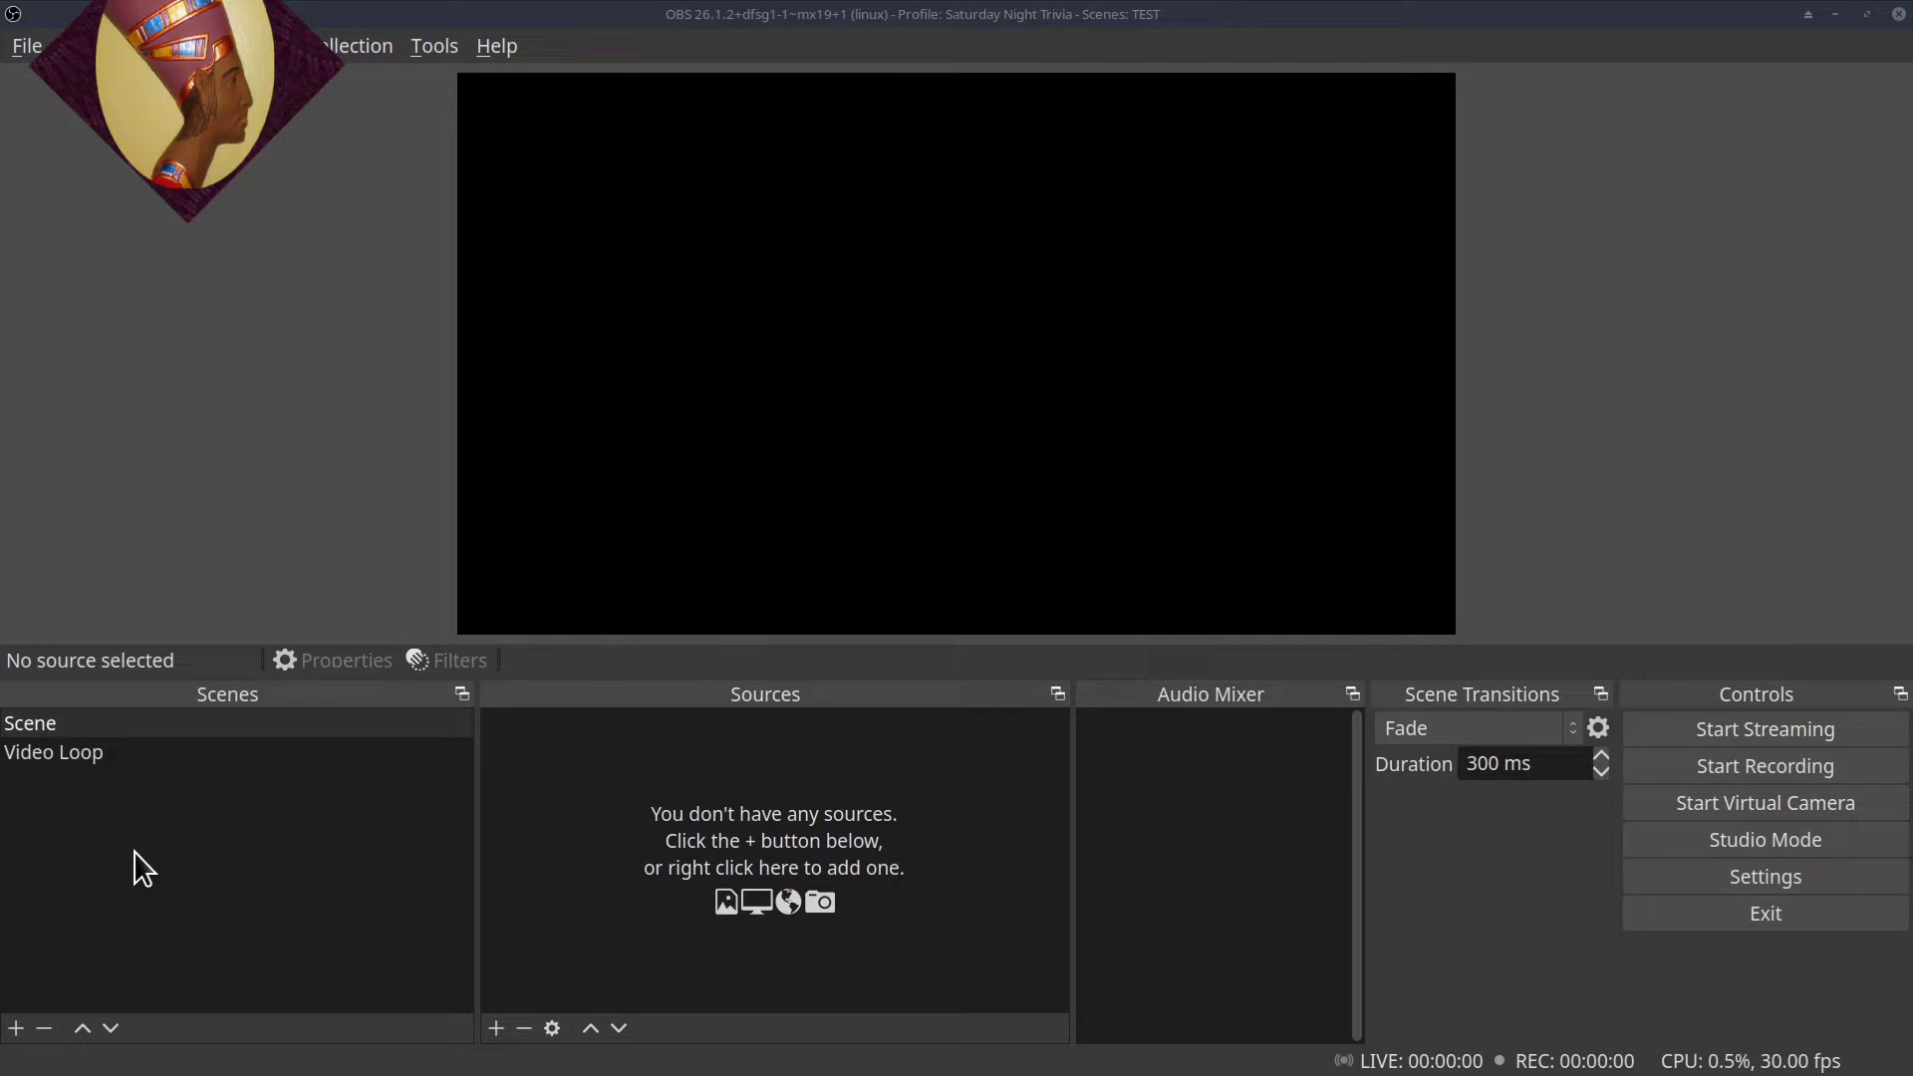
Add a new image source to the Video Loop scene using the file YouTube ecoding rates for streaming.png.
left_click(69, 758)
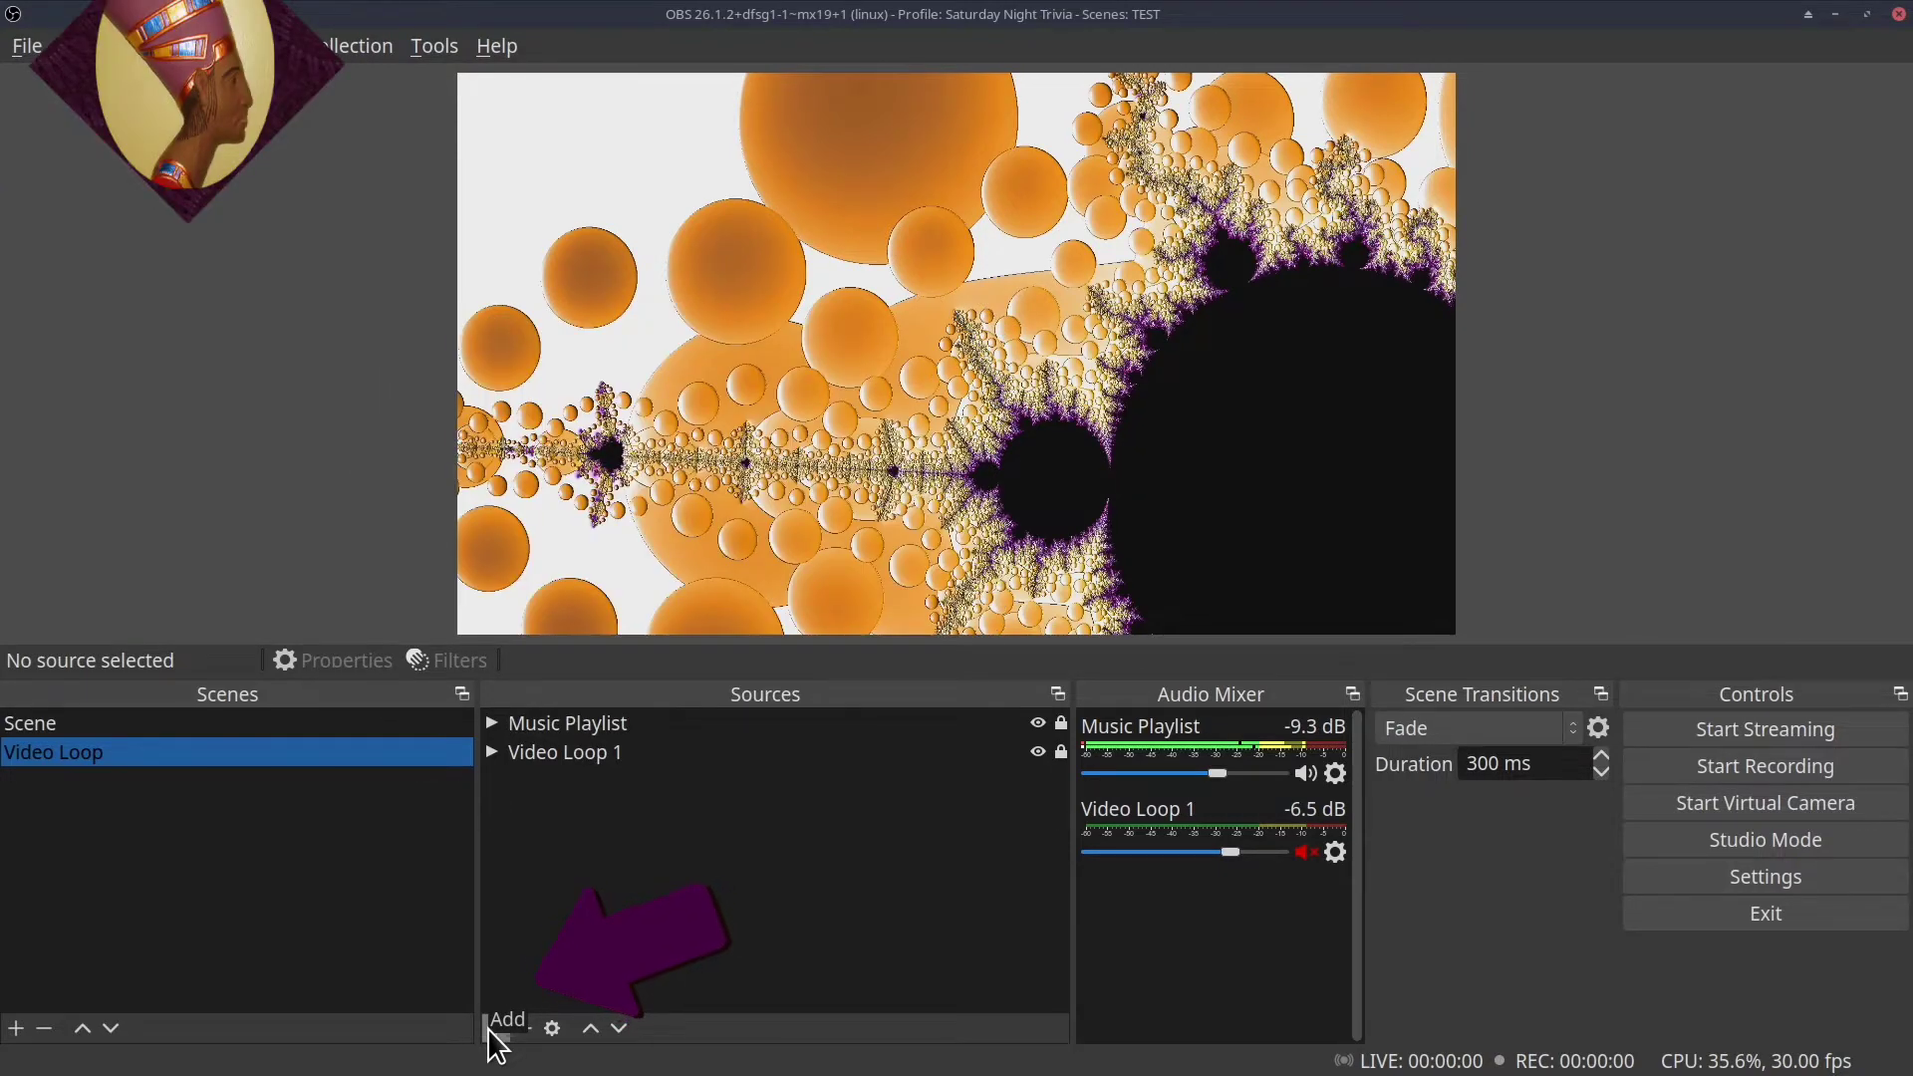
left_click(492, 1033)
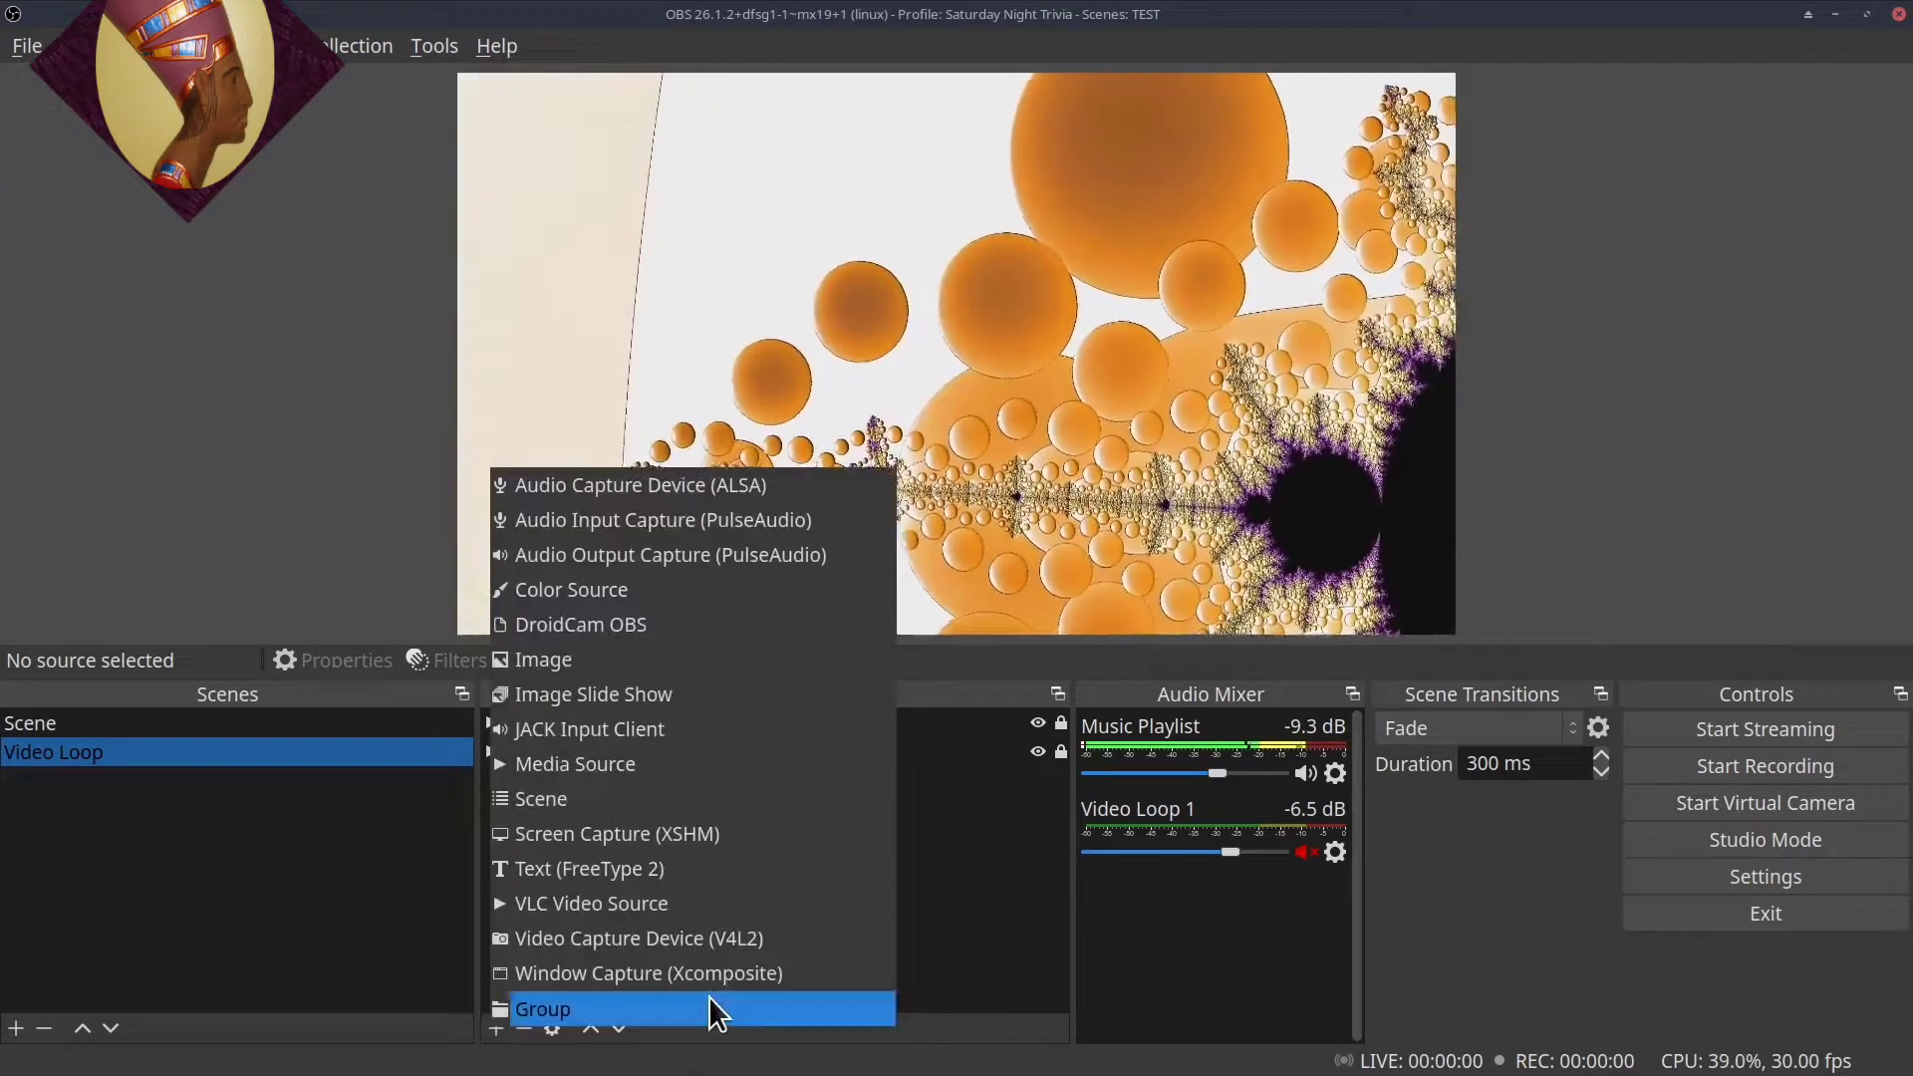
left_click(636, 661)
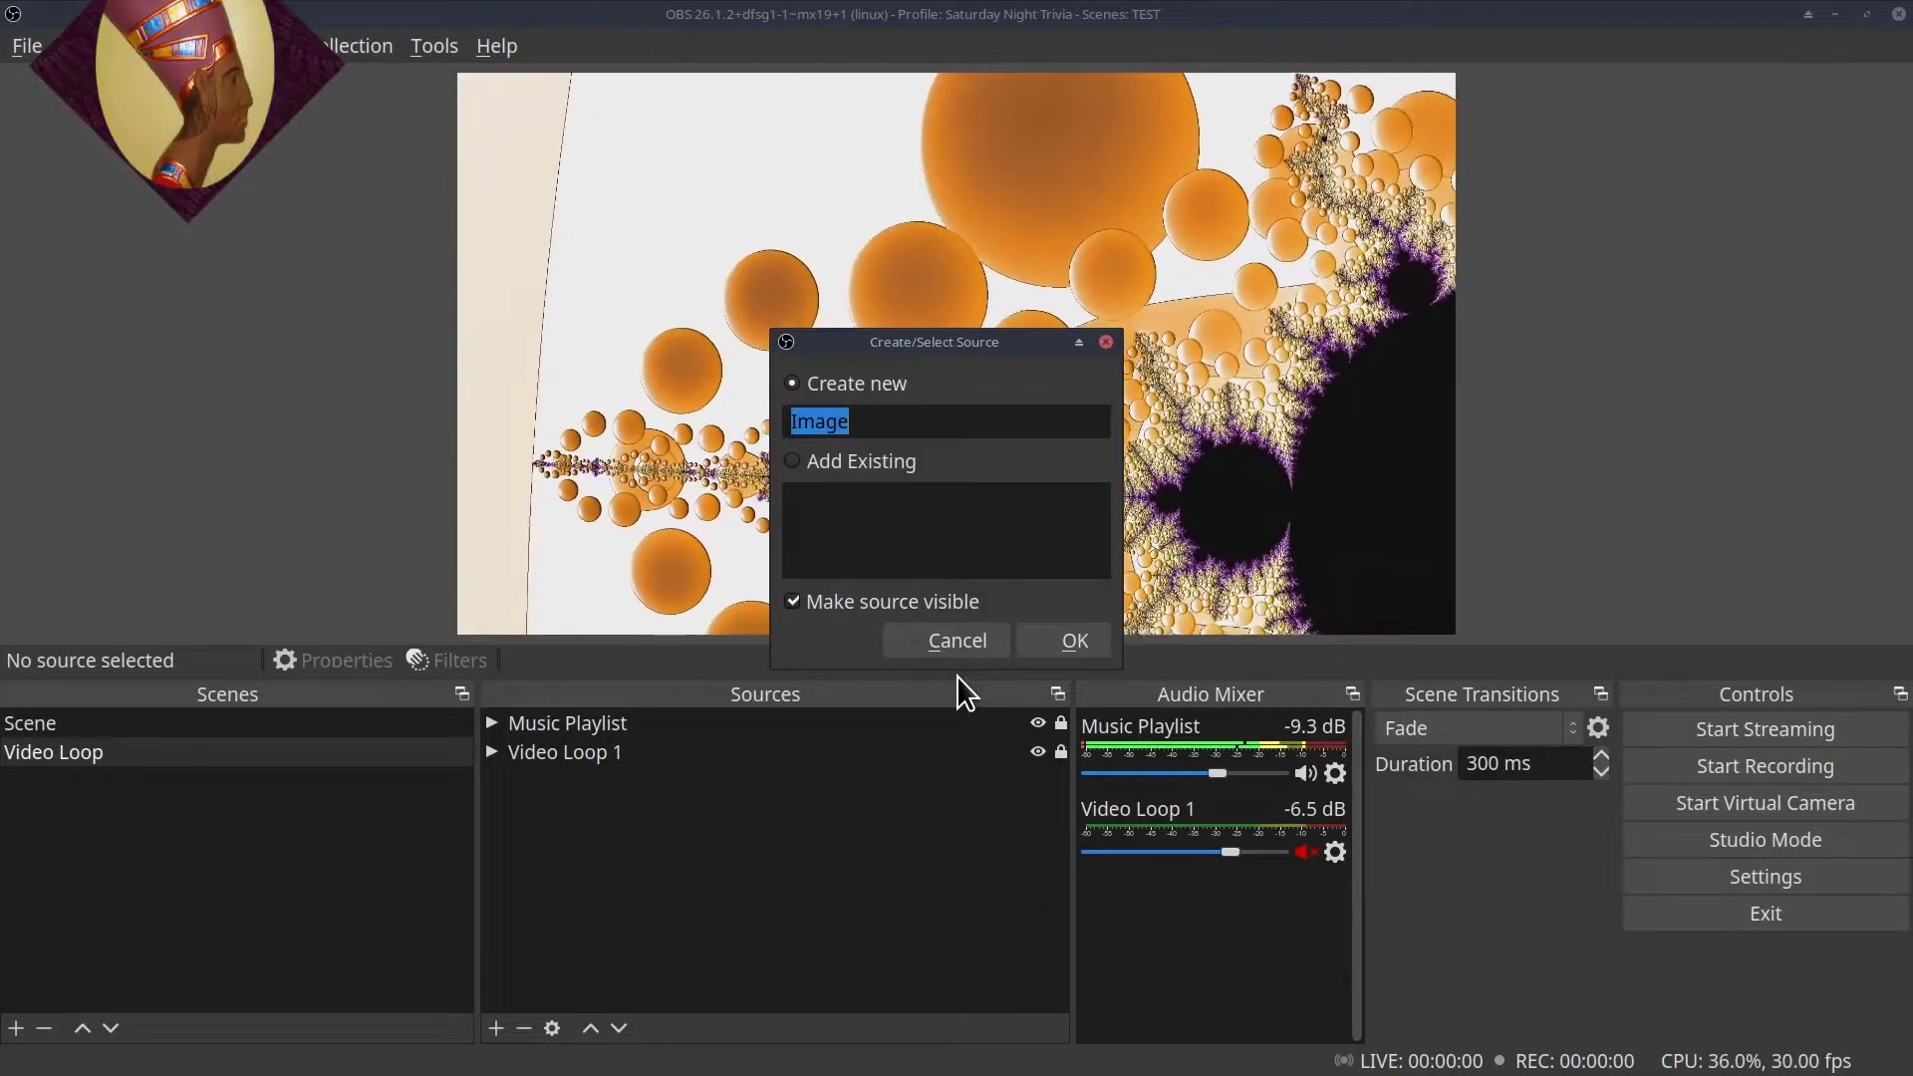
left_click(1066, 643)
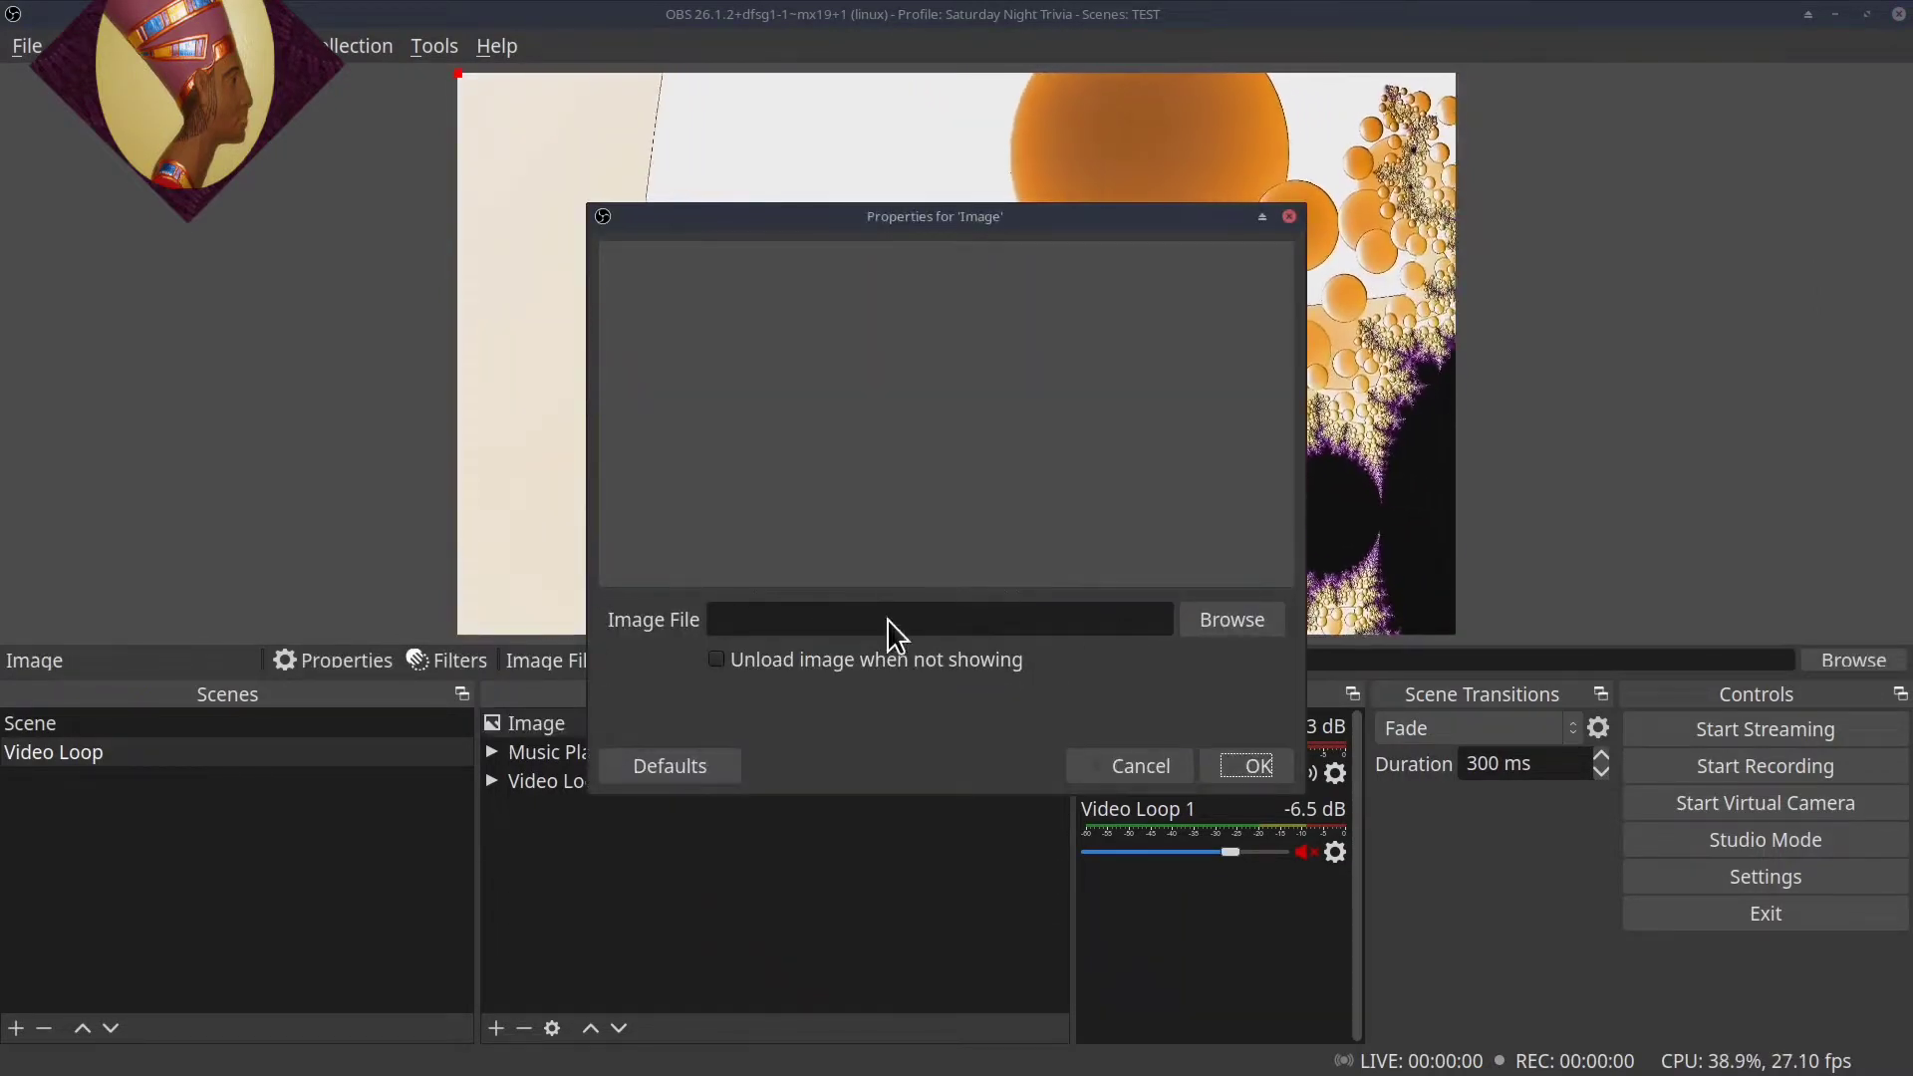
left_click(1229, 628)
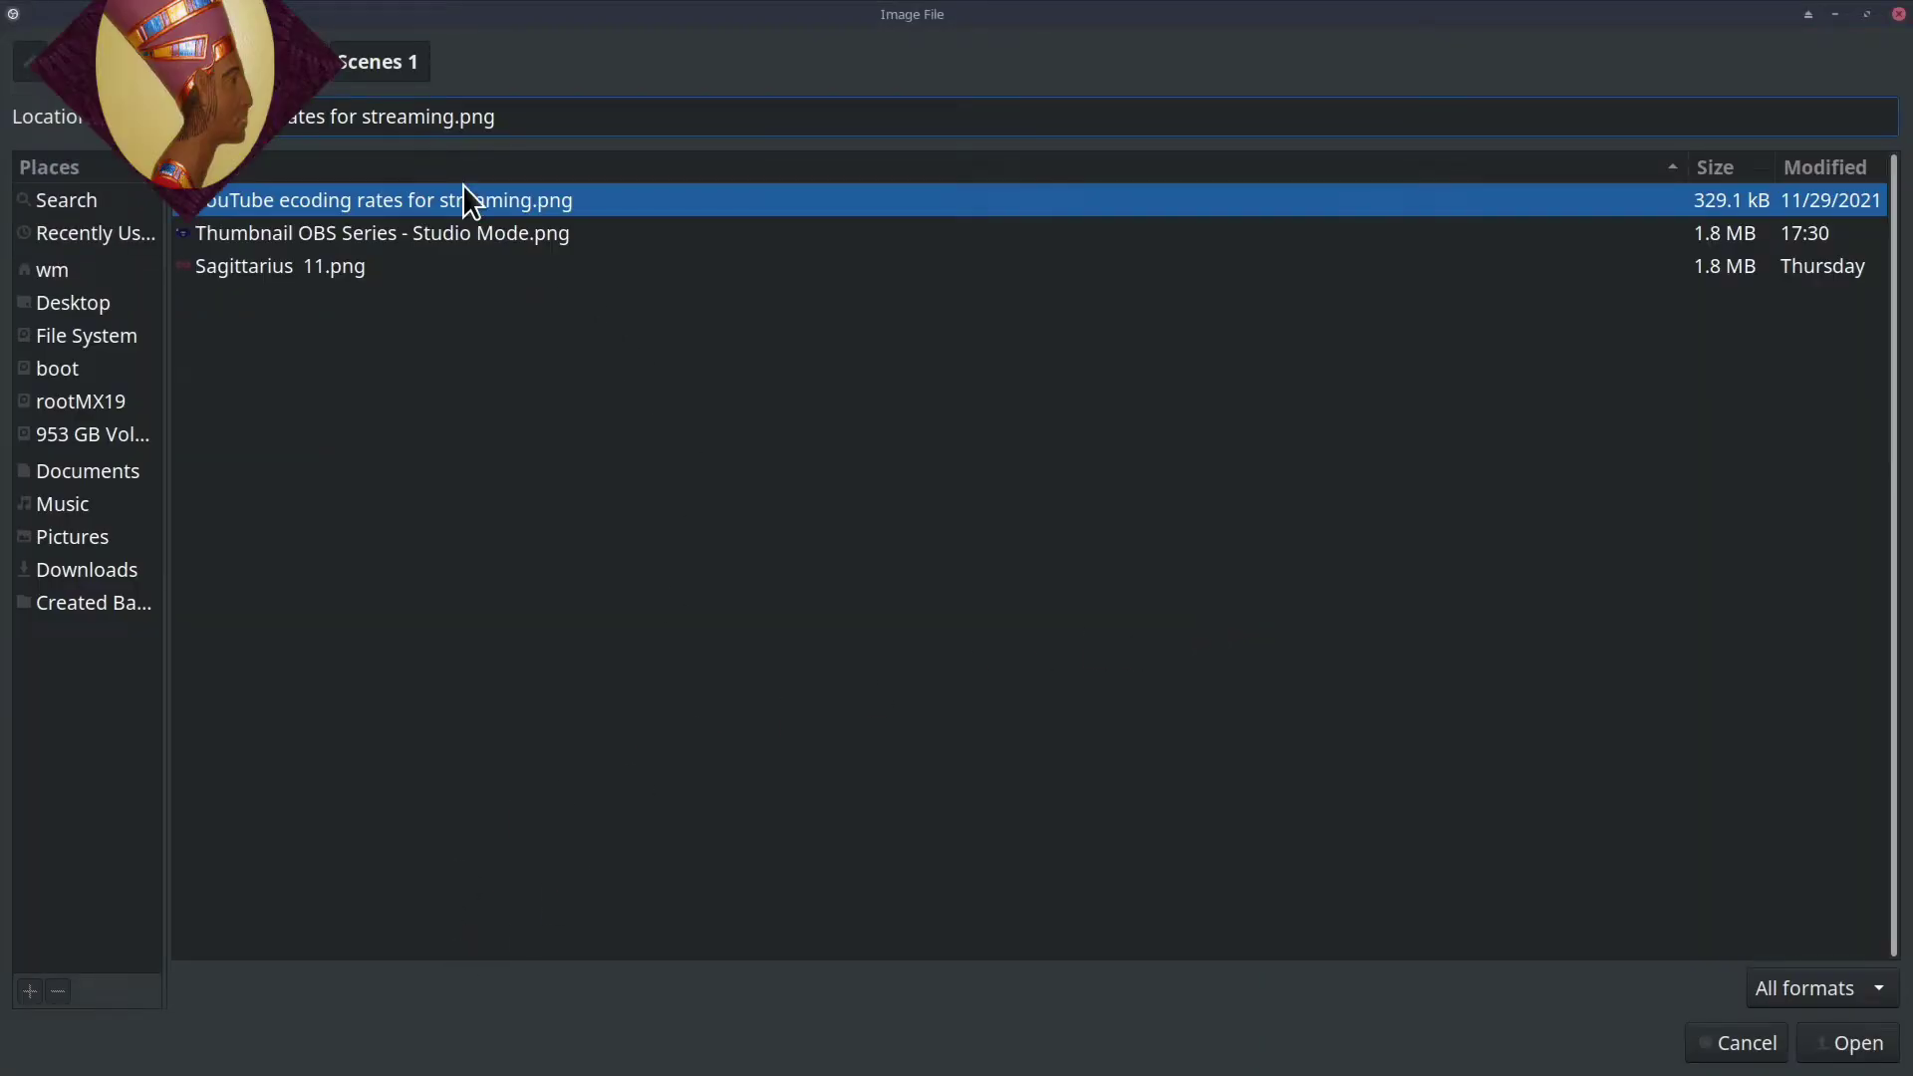
left_click(1835, 1047)
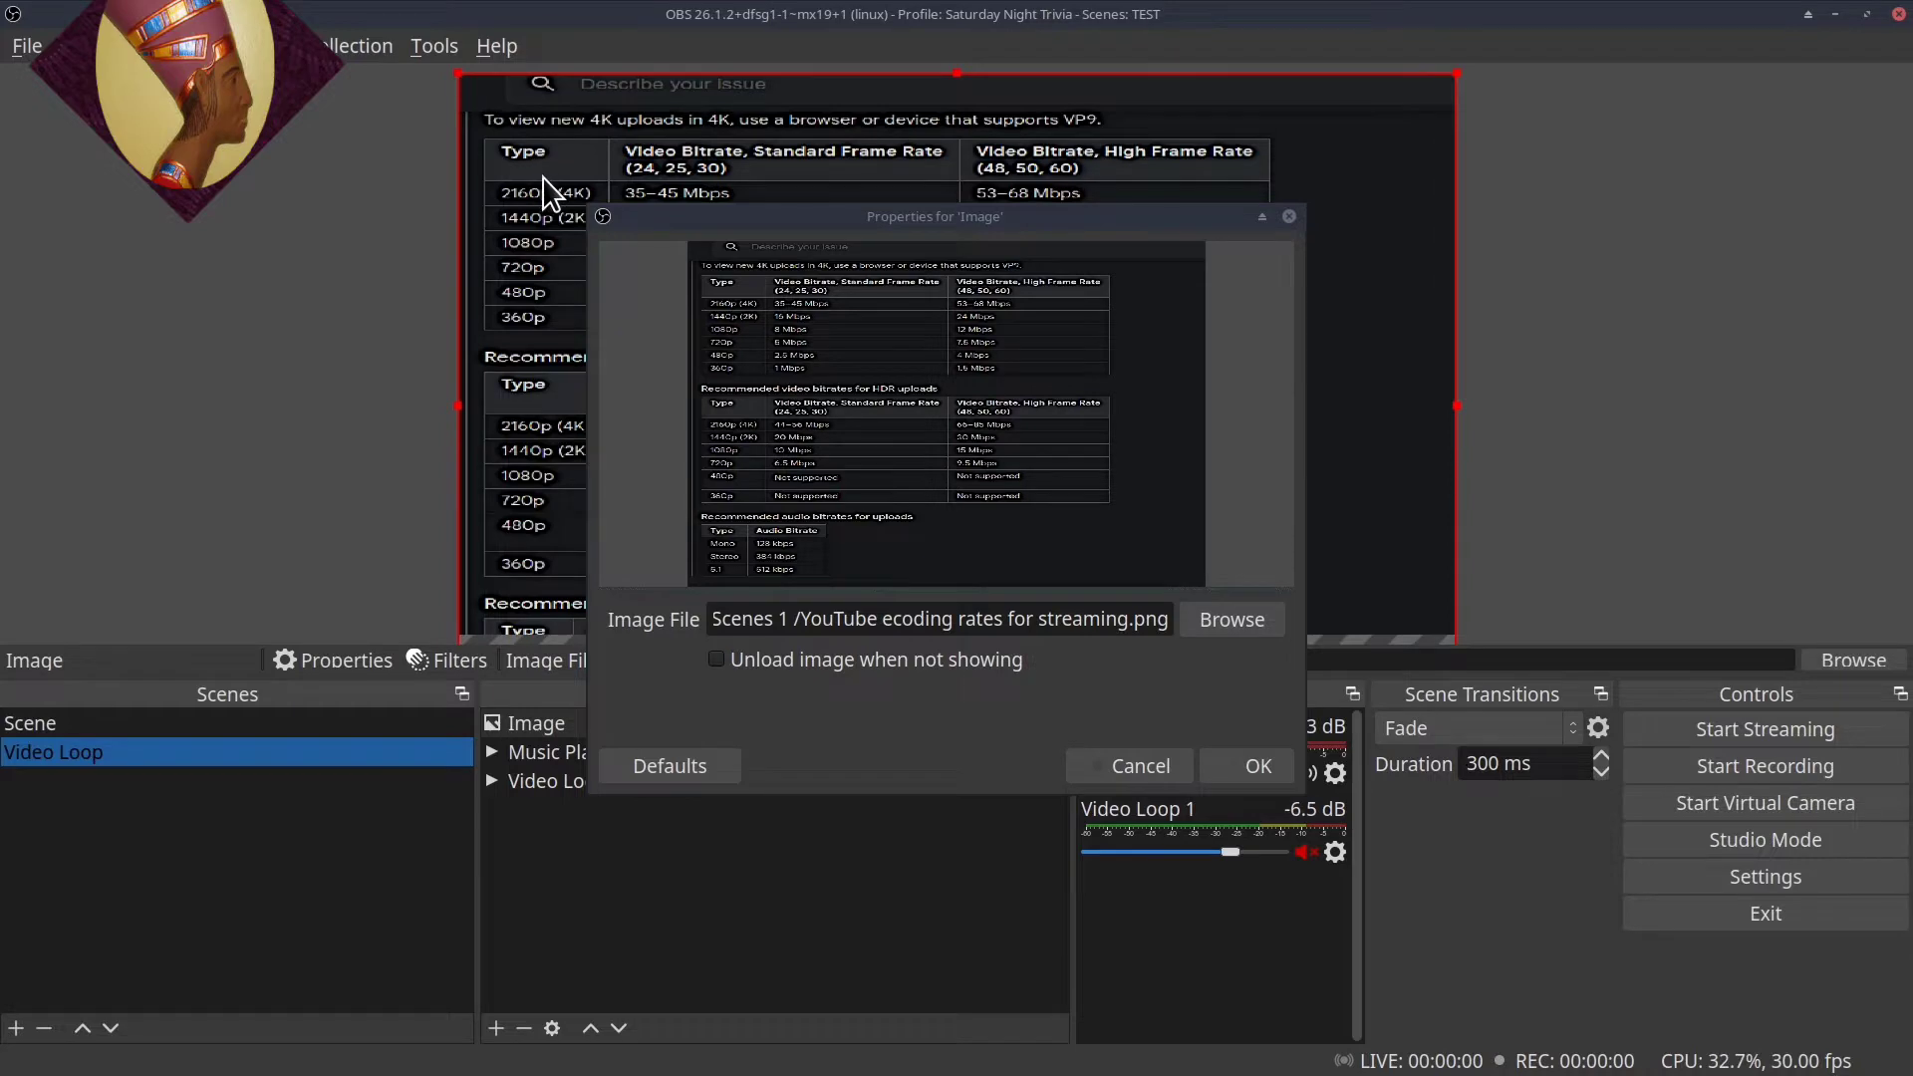
left_click_drag(859, 213, 341, 709)
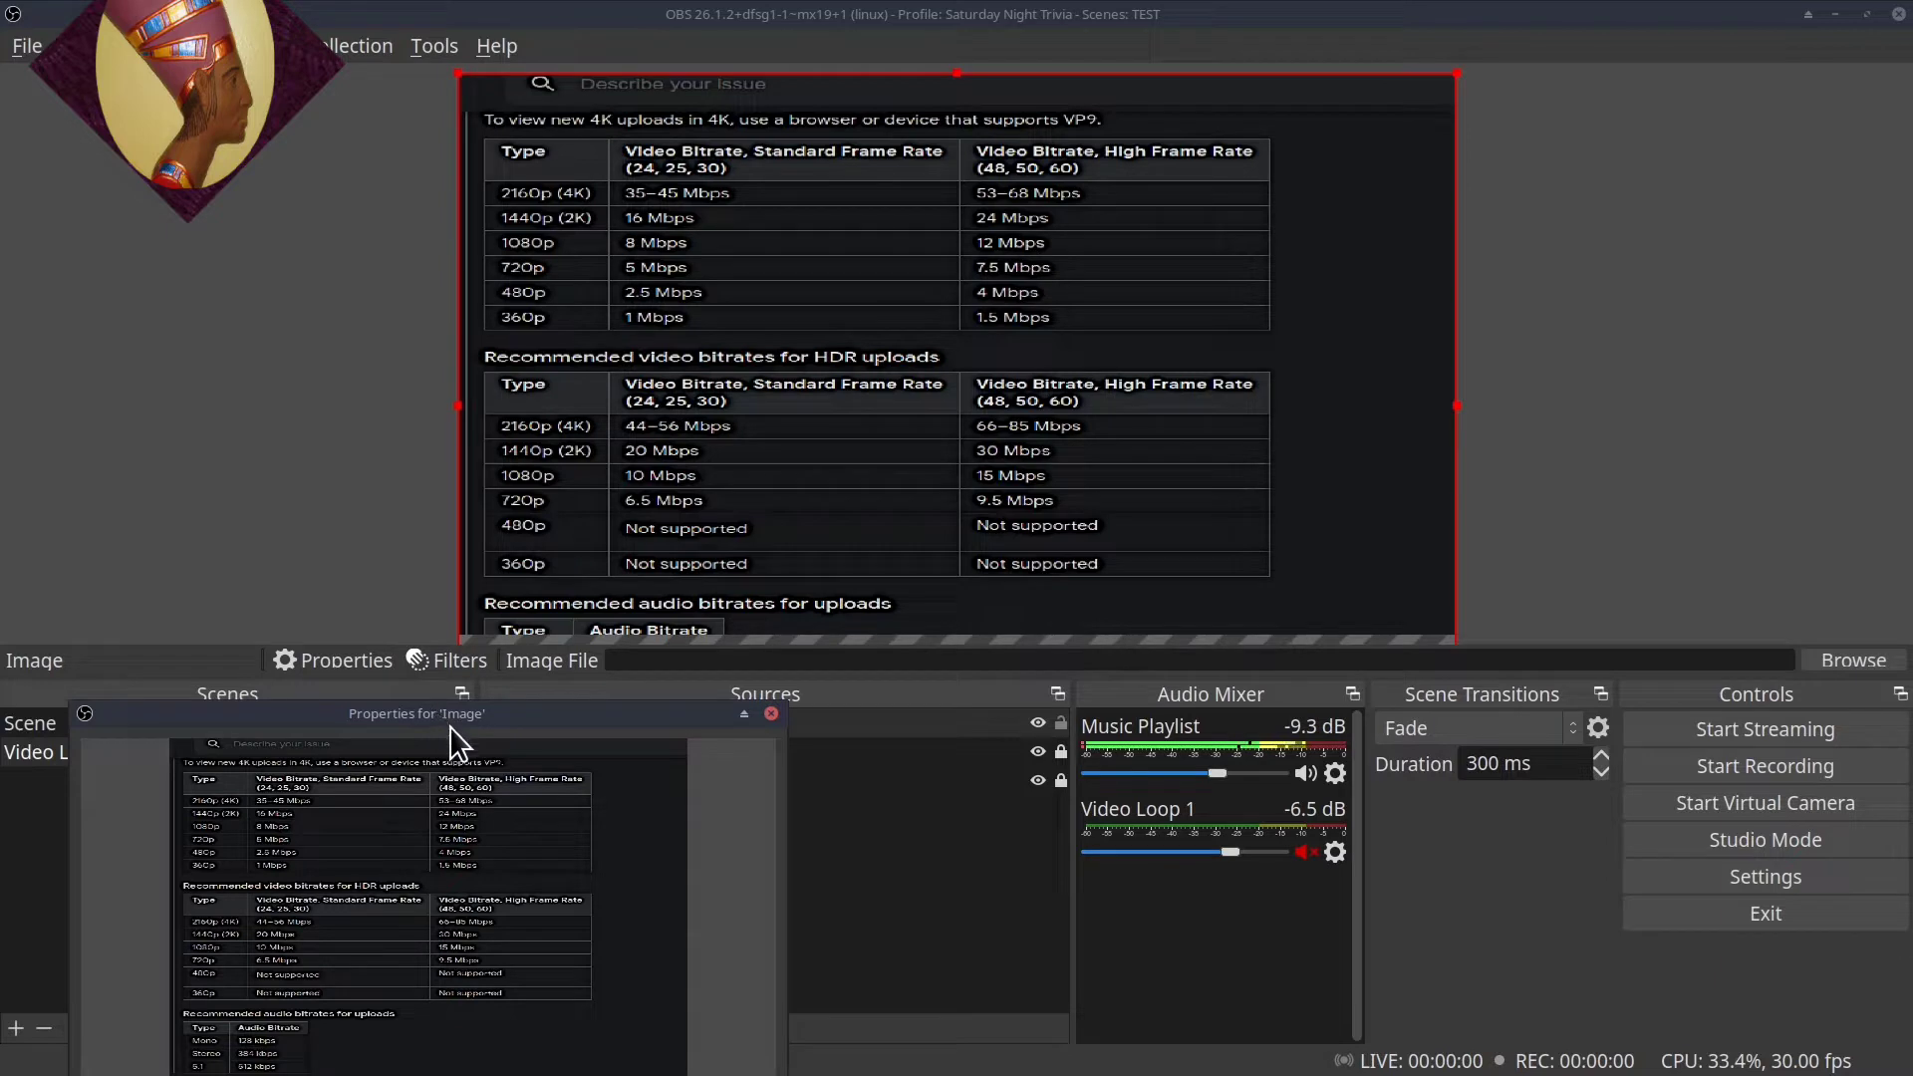
left_click_drag(476, 688, 579, 219)
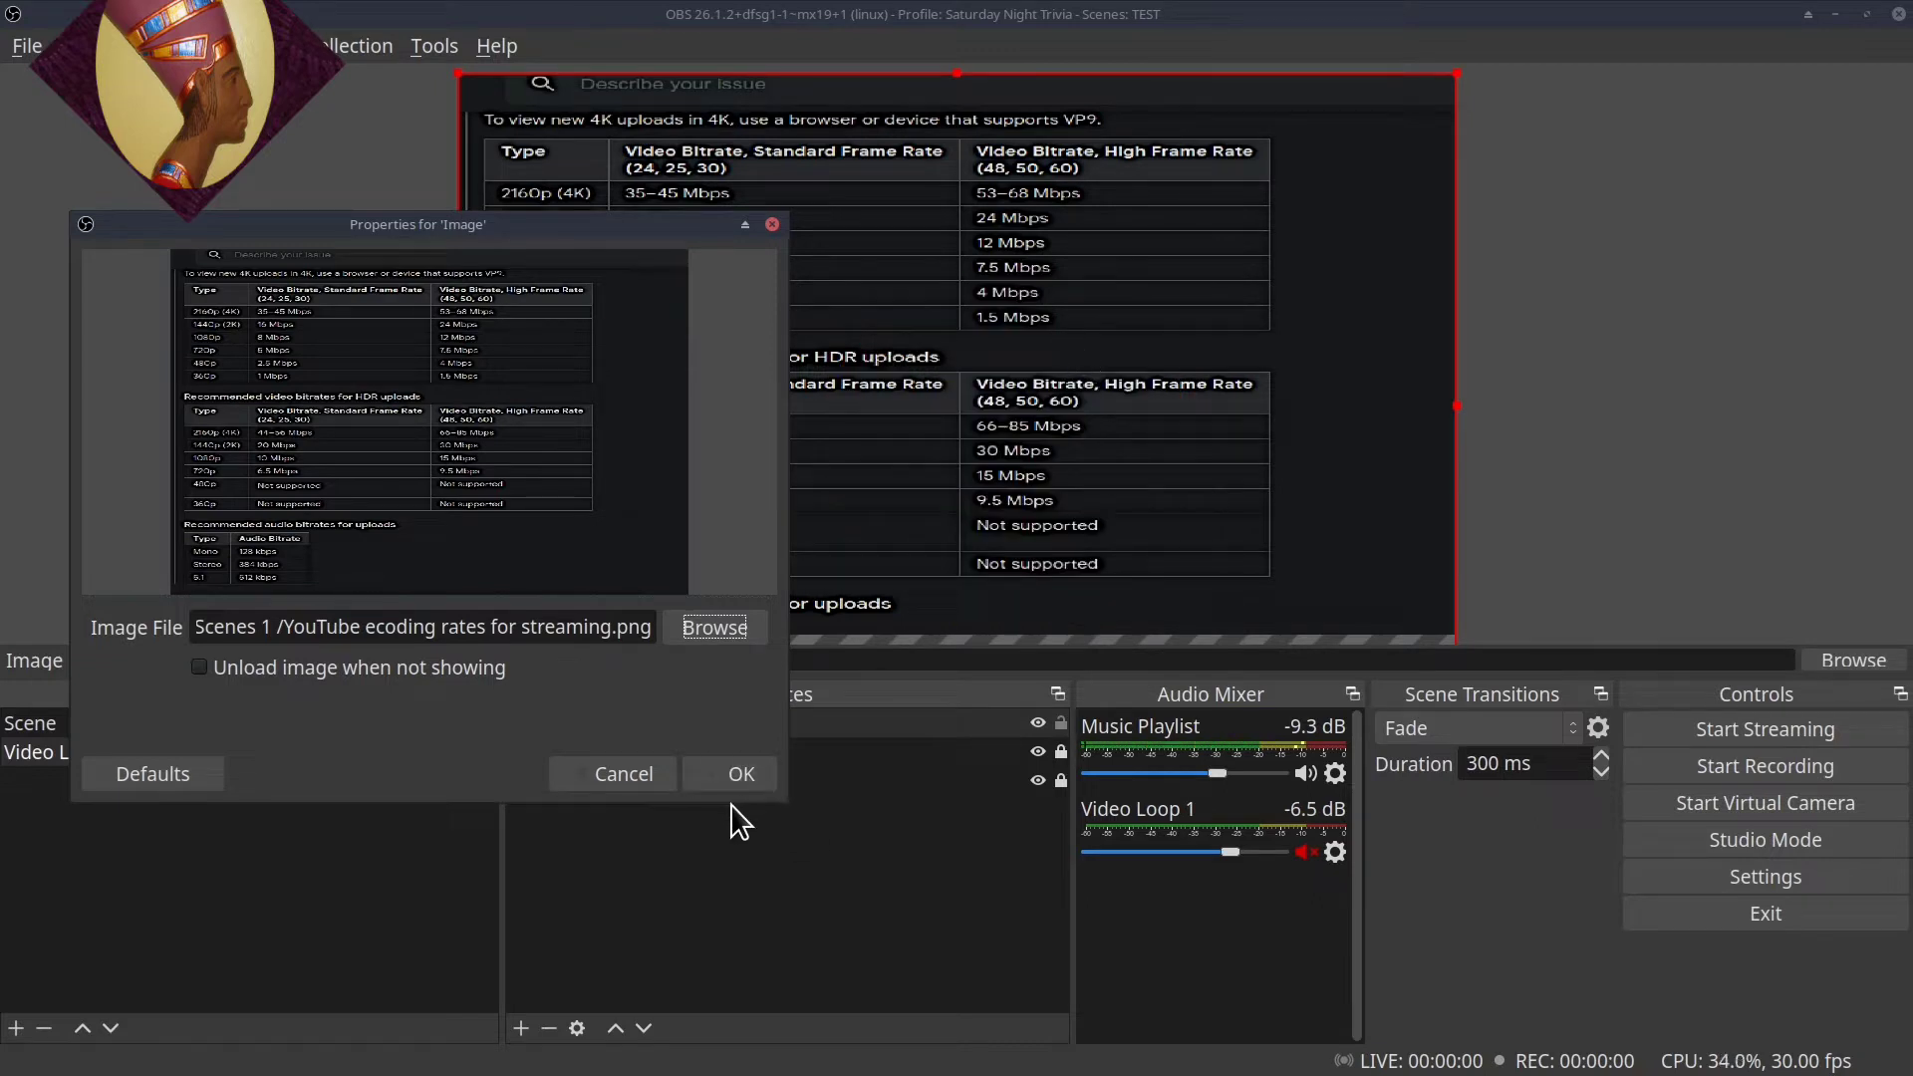
left_click(731, 771)
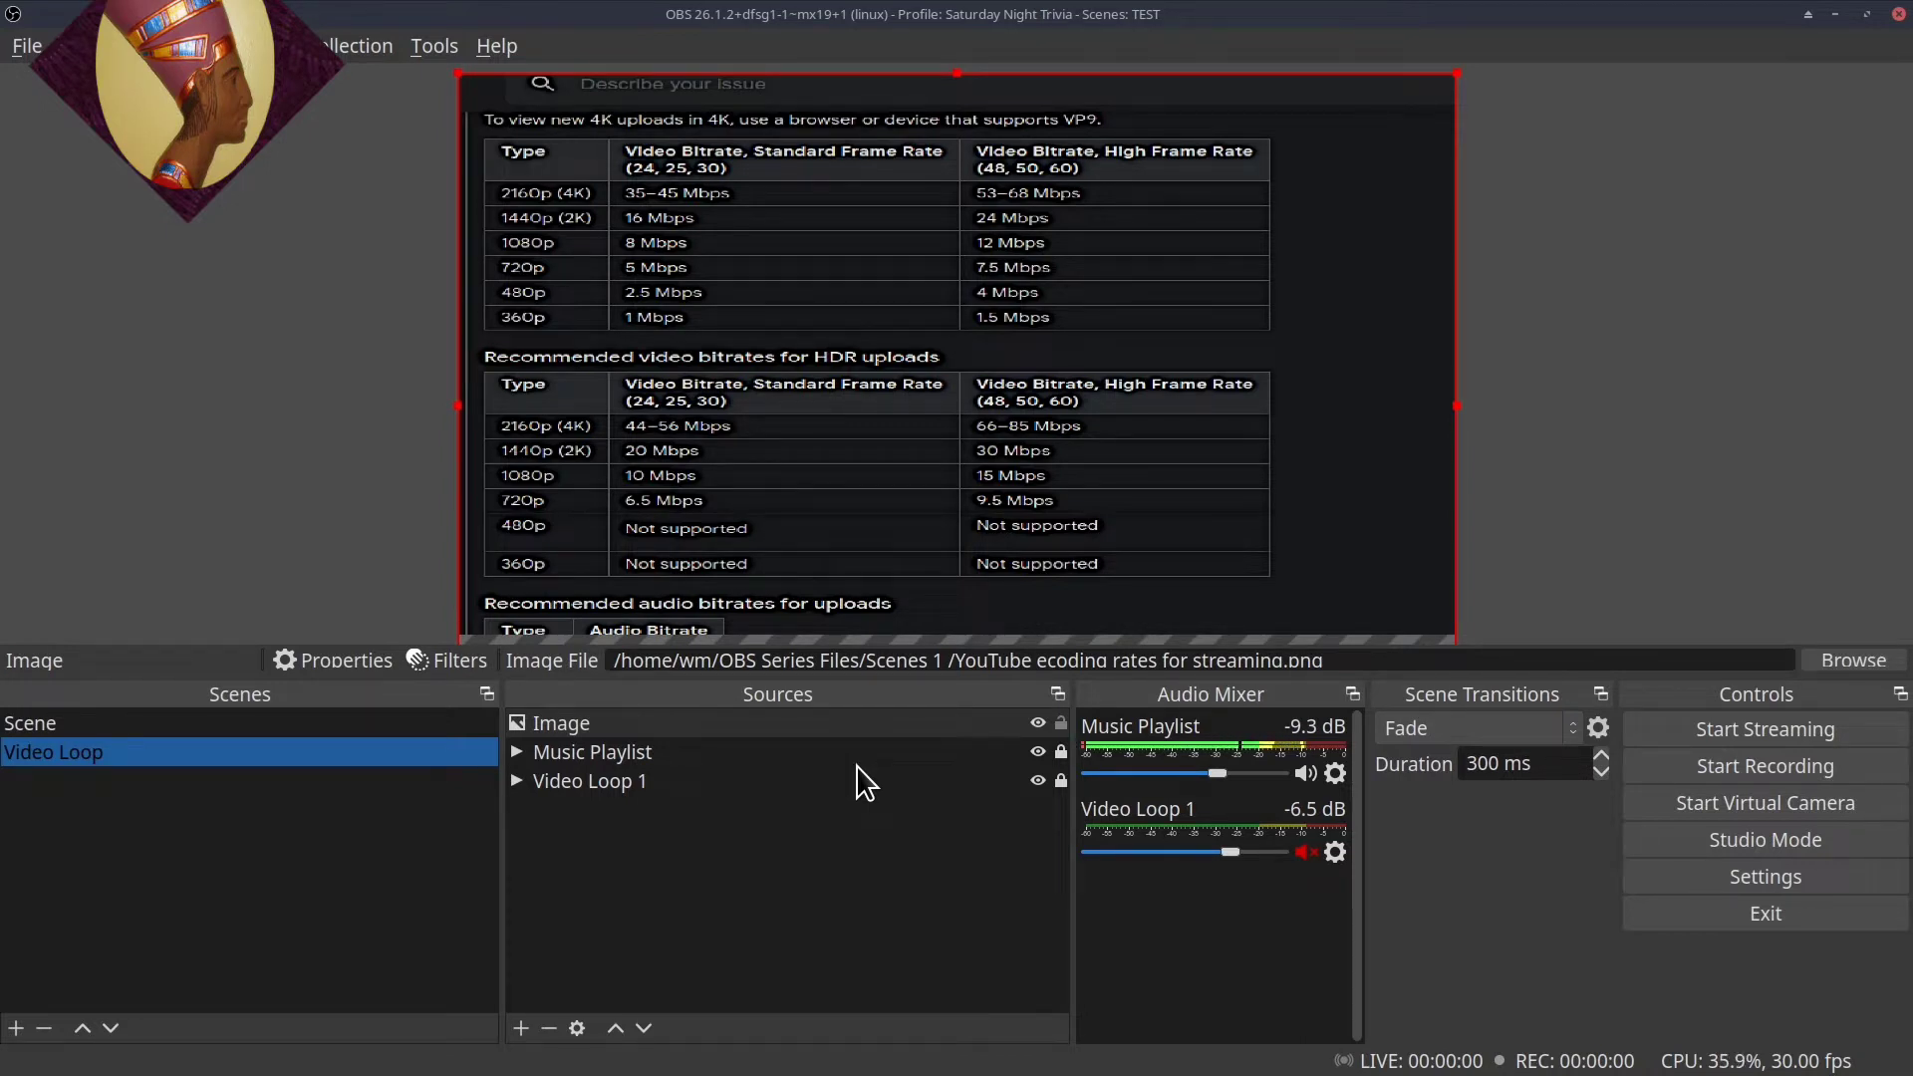
left_click(440, 902)
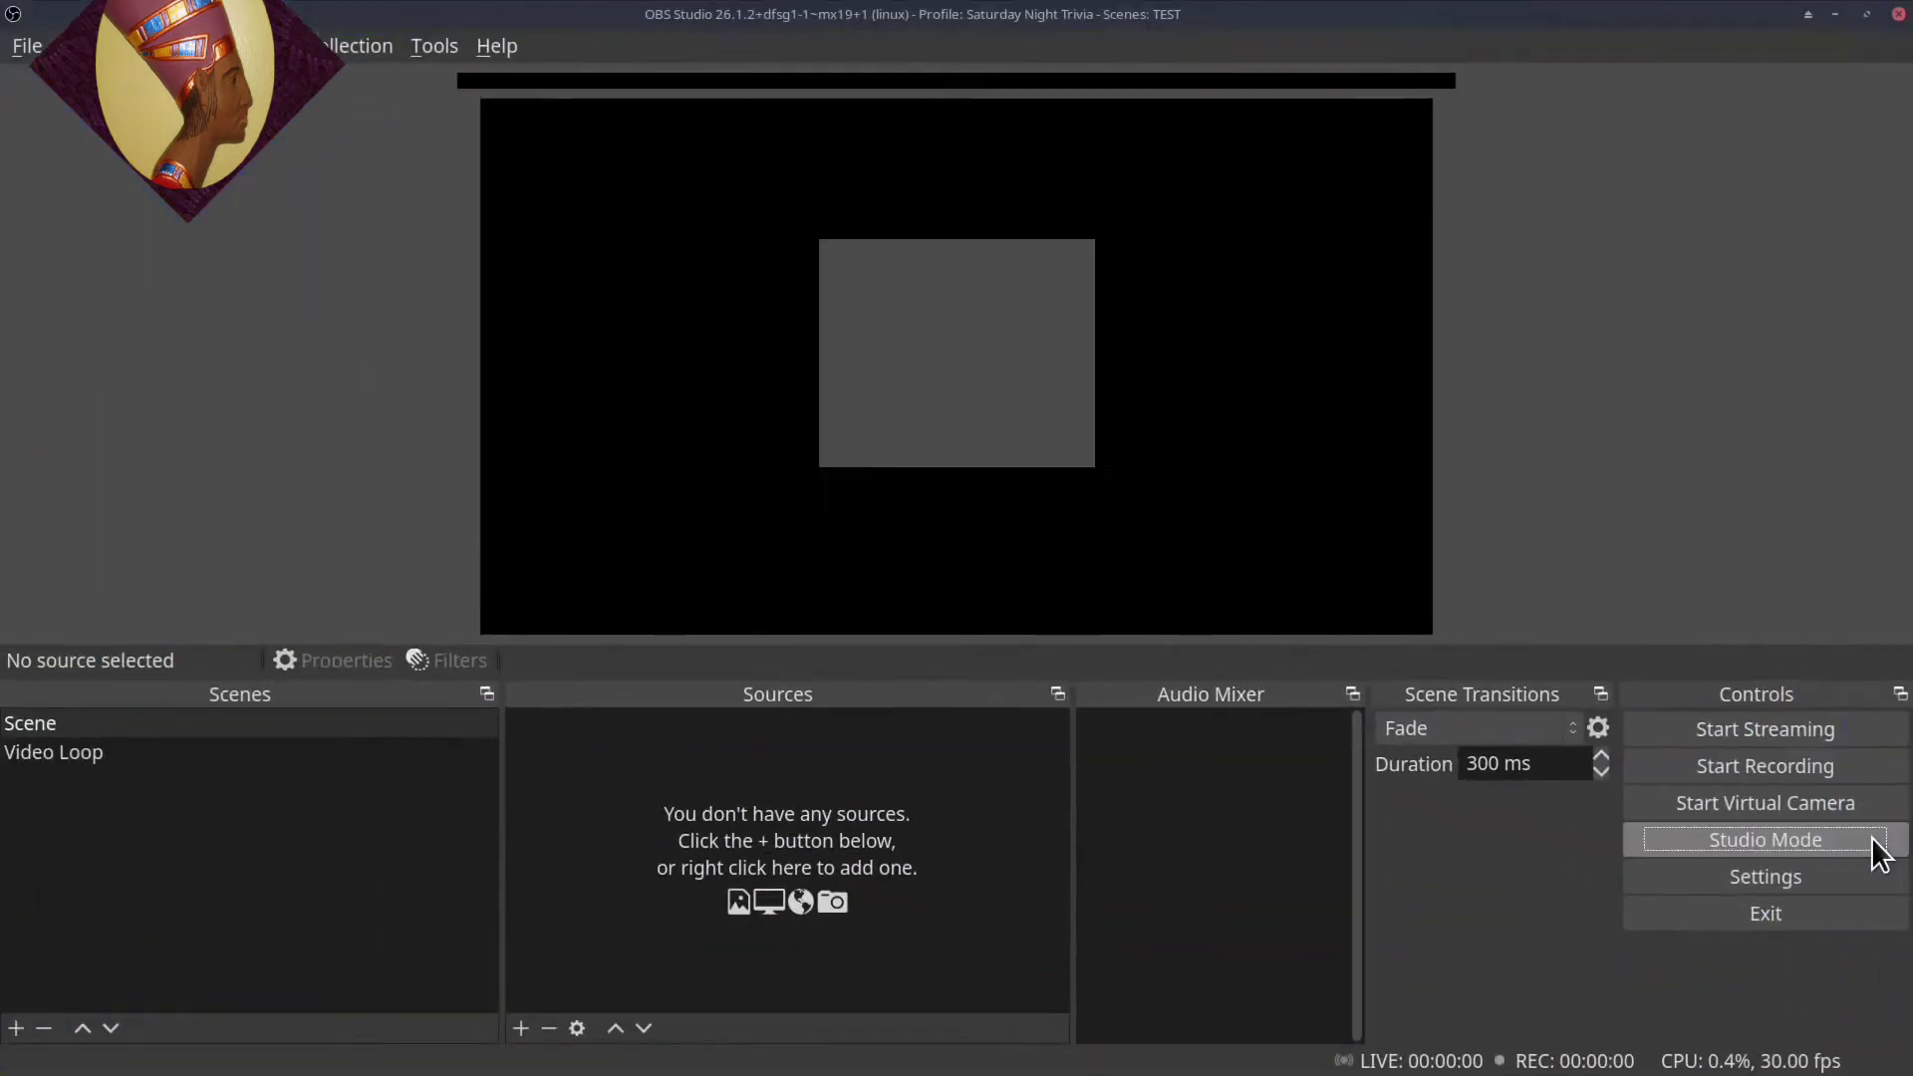
Enable Studio Mode and transition the Video Loop scene from the preview to the program output.
left_click(1883, 863)
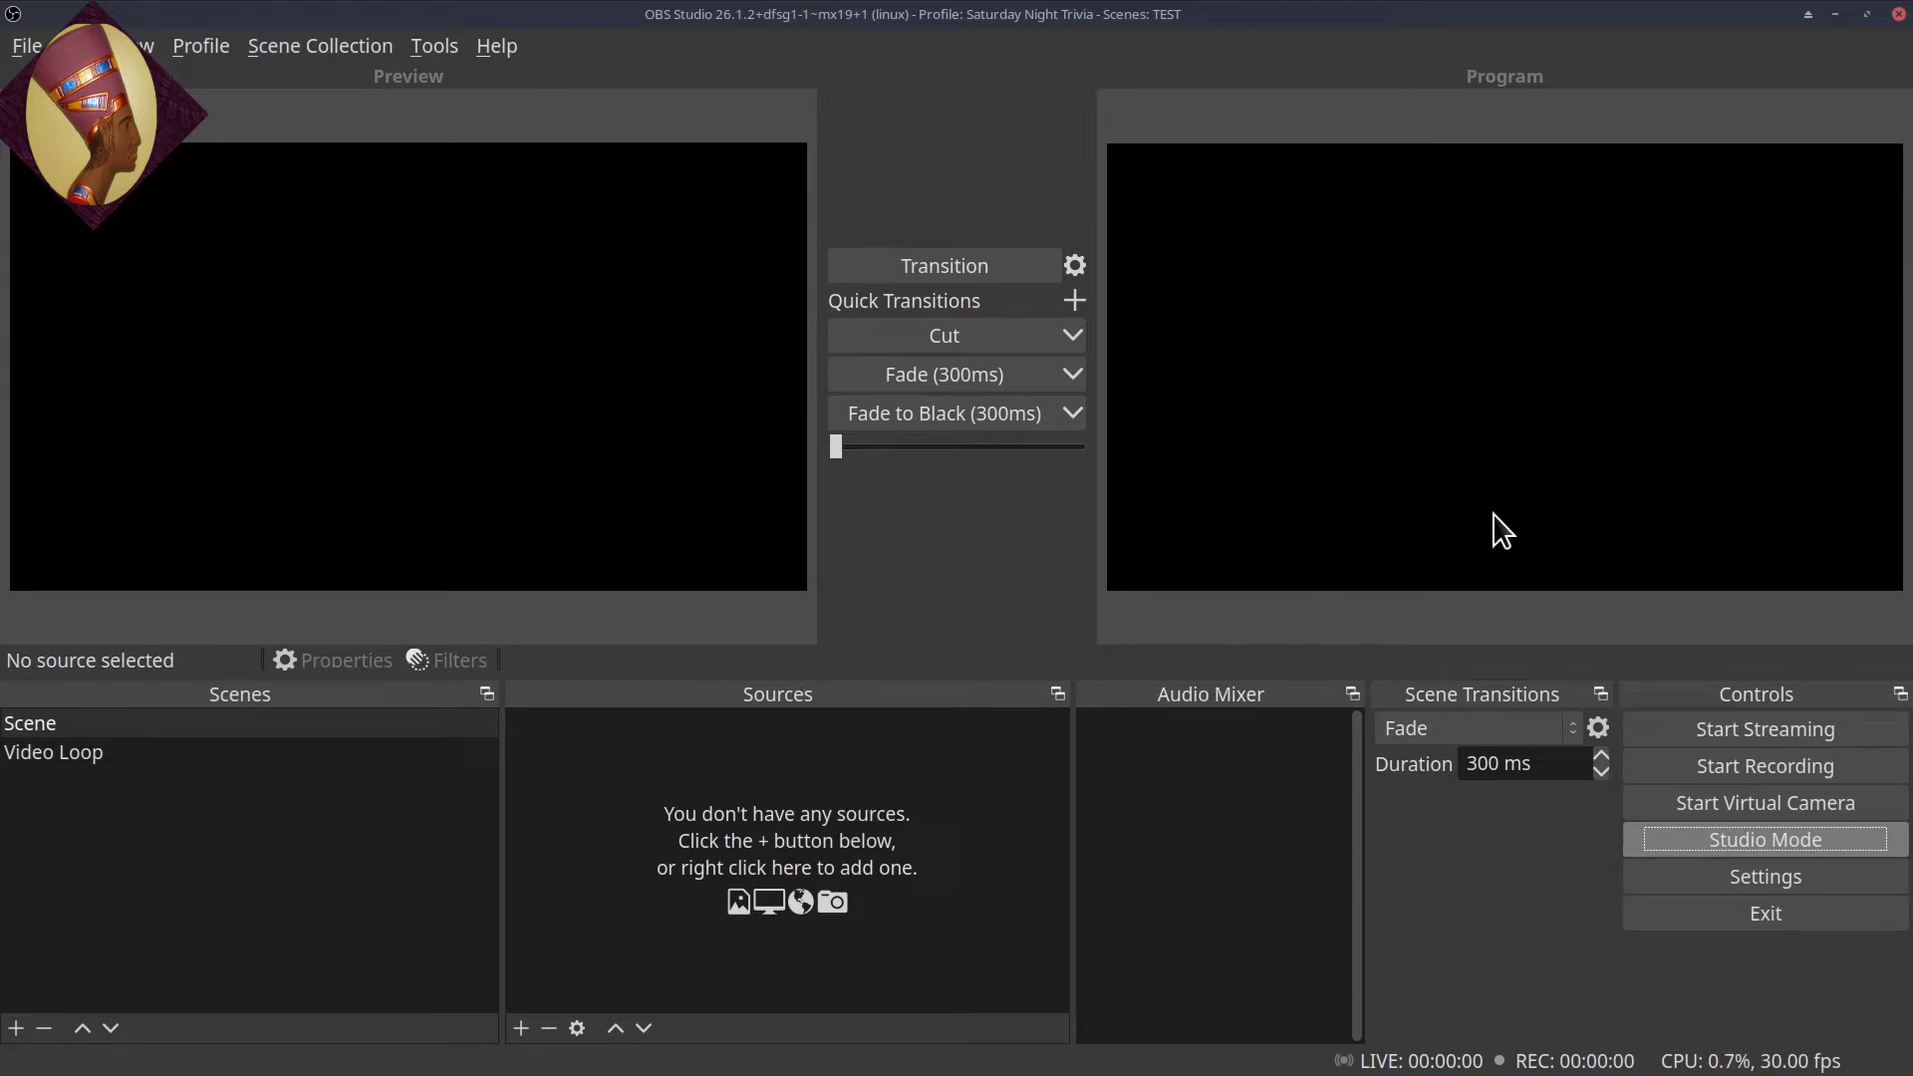
left_click(139, 767)
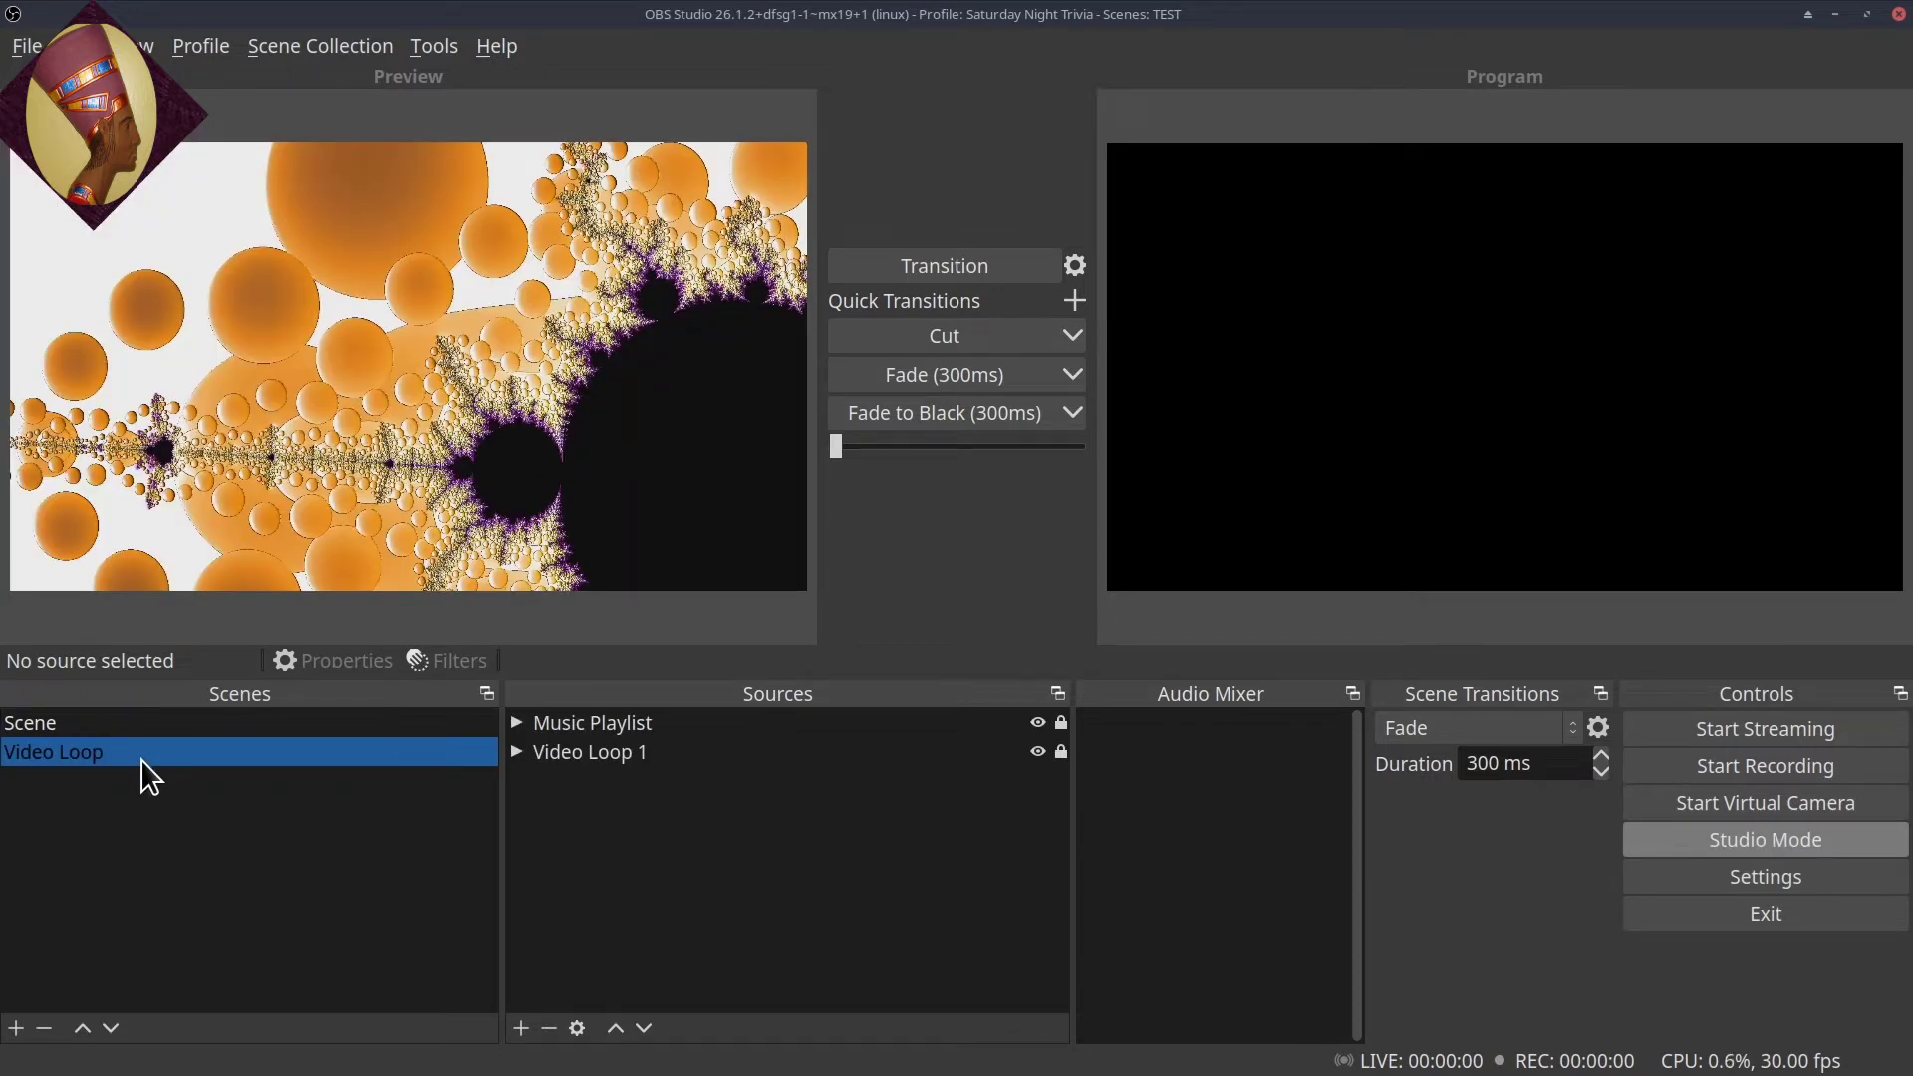
left_click(106, 719)
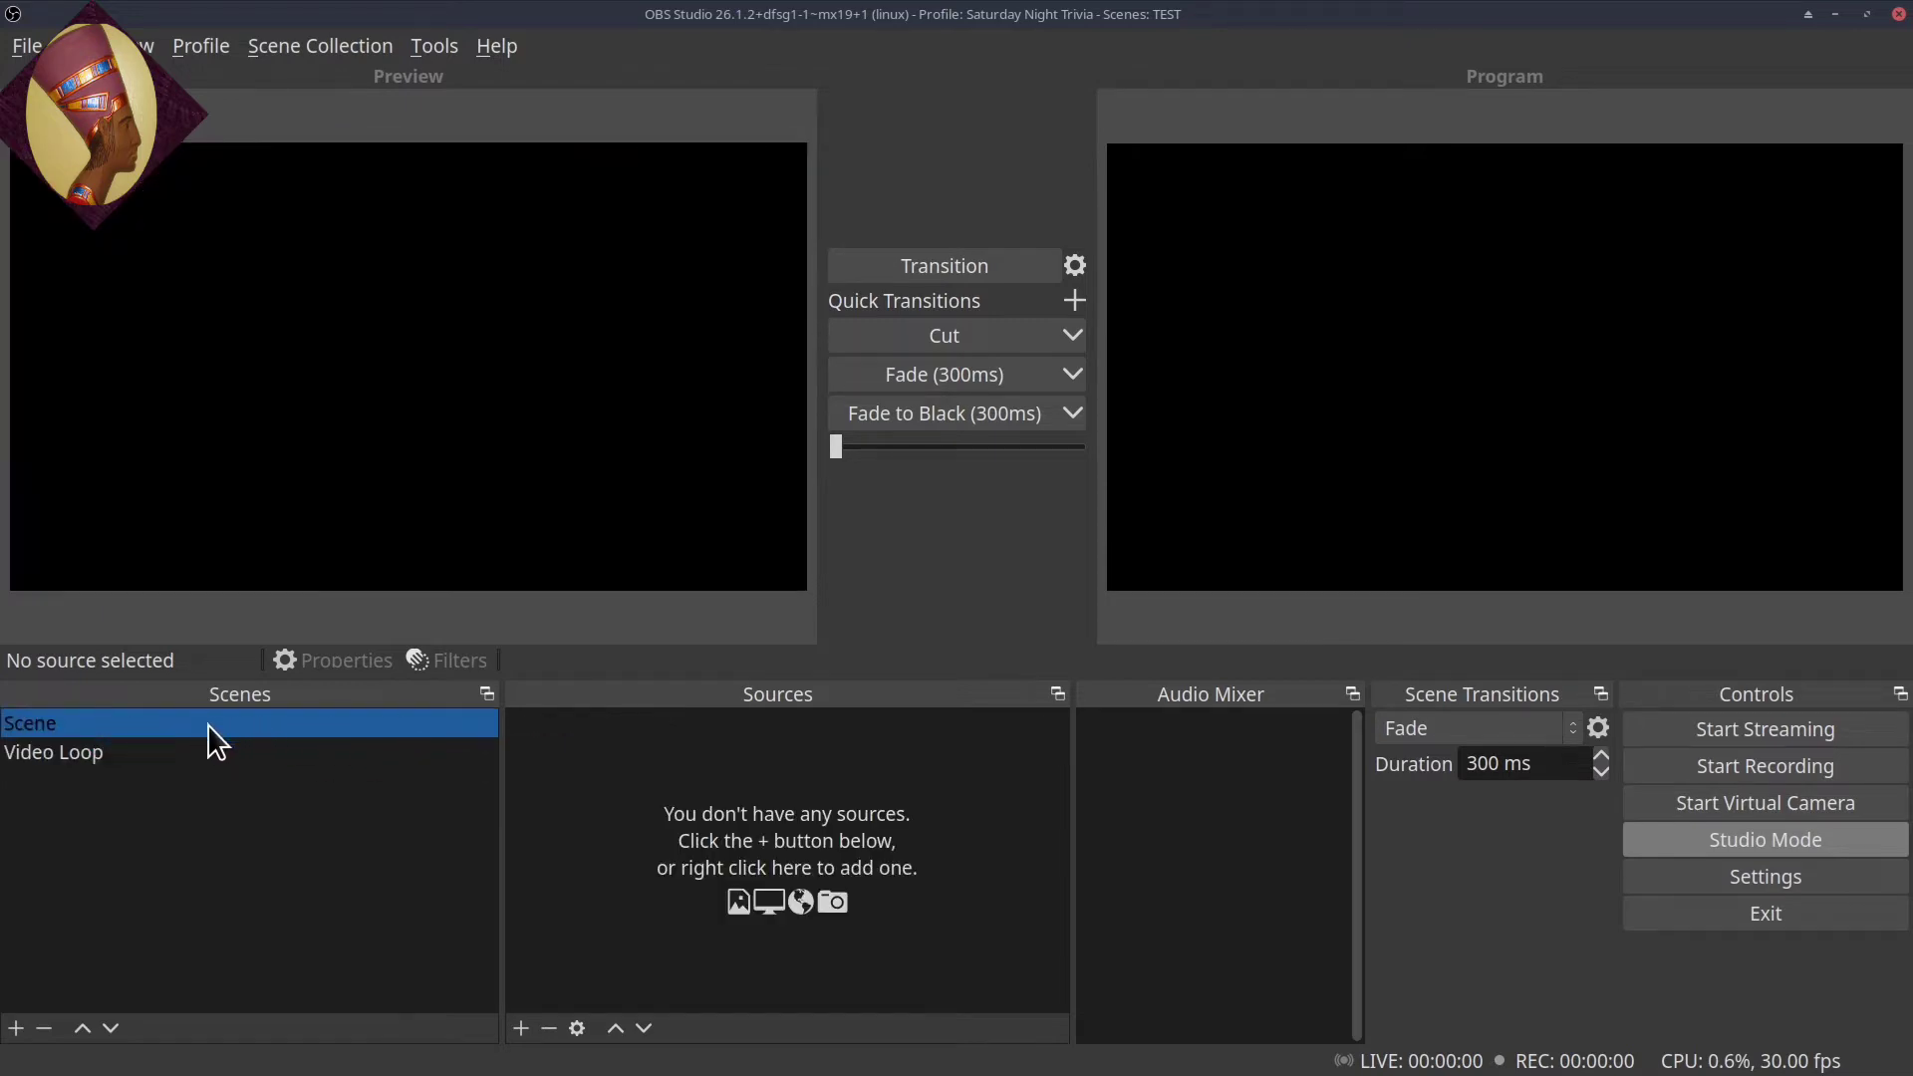
left_click(80, 760)
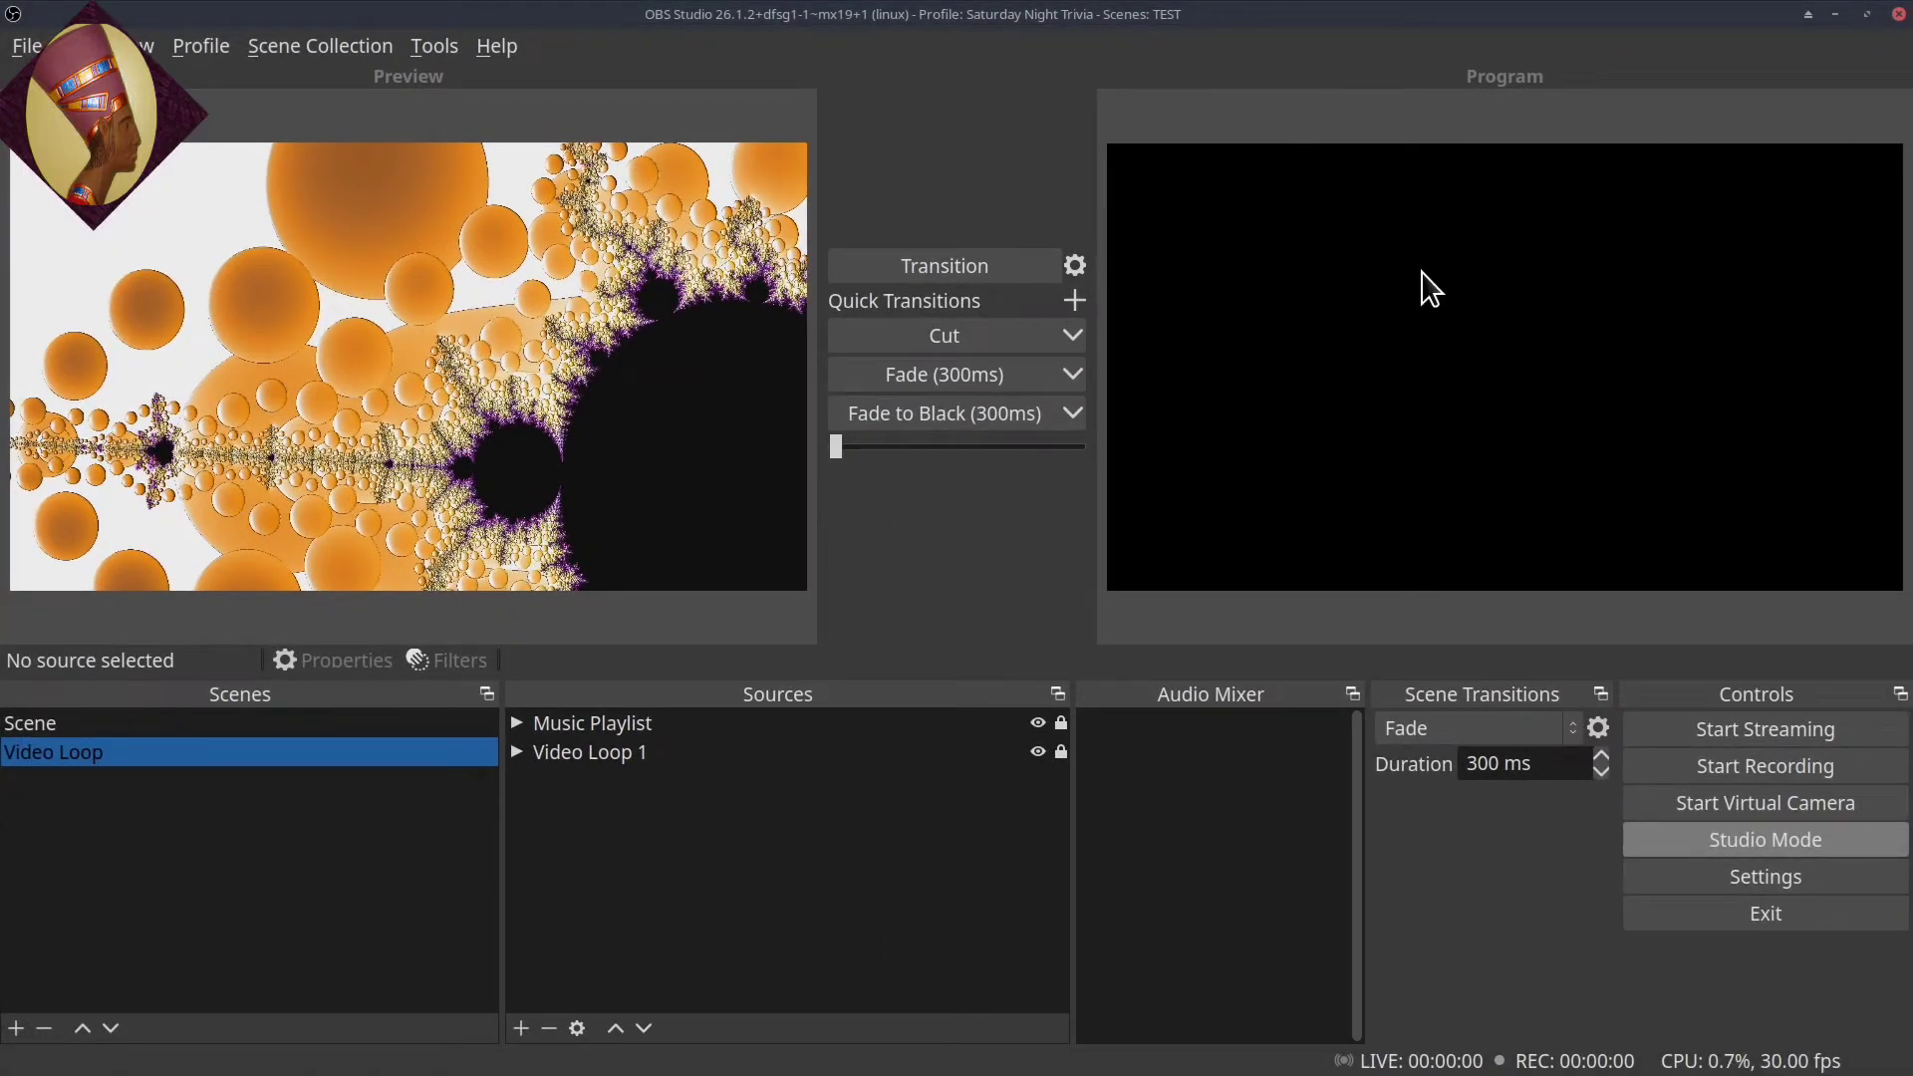
left_click(936, 267)
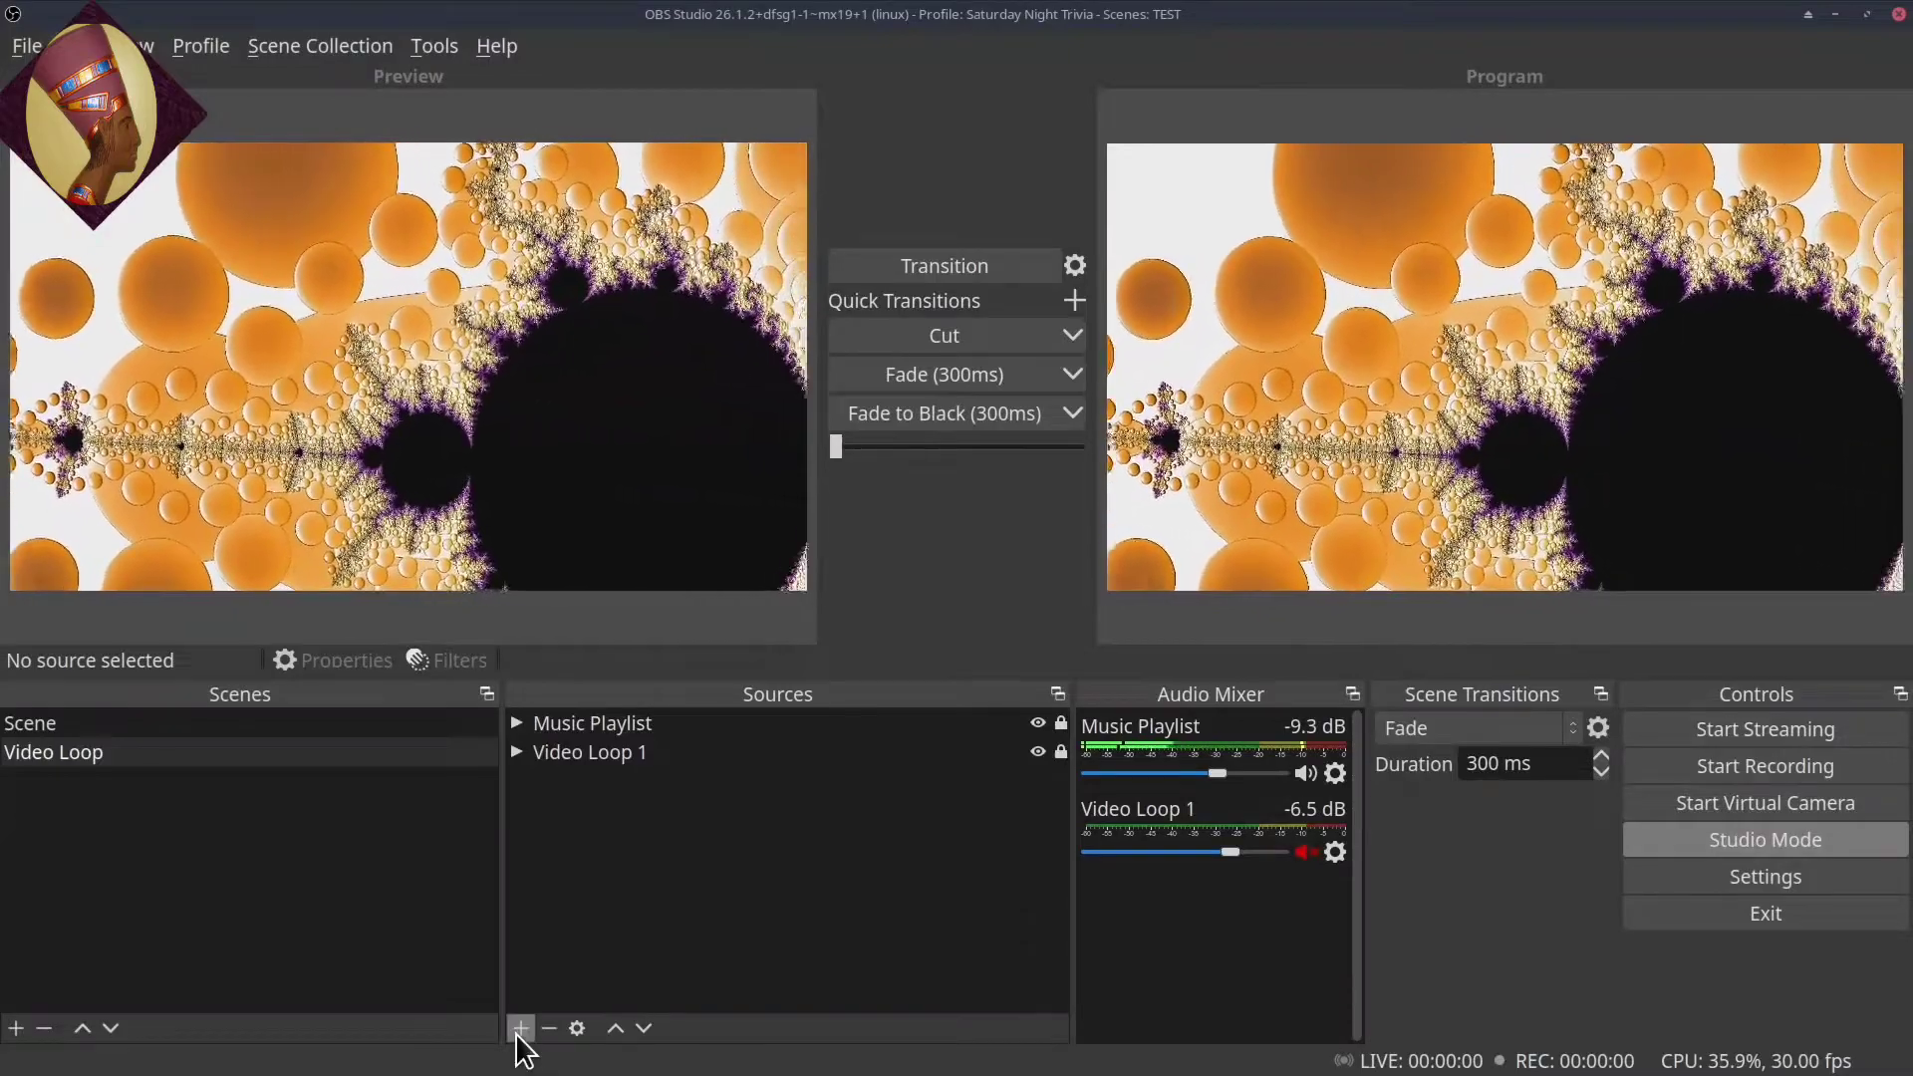
Add an image source with YouTube ecoding rates for streaming.png to the Video Loop scene and transition it to the program output.
left_click(520, 1030)
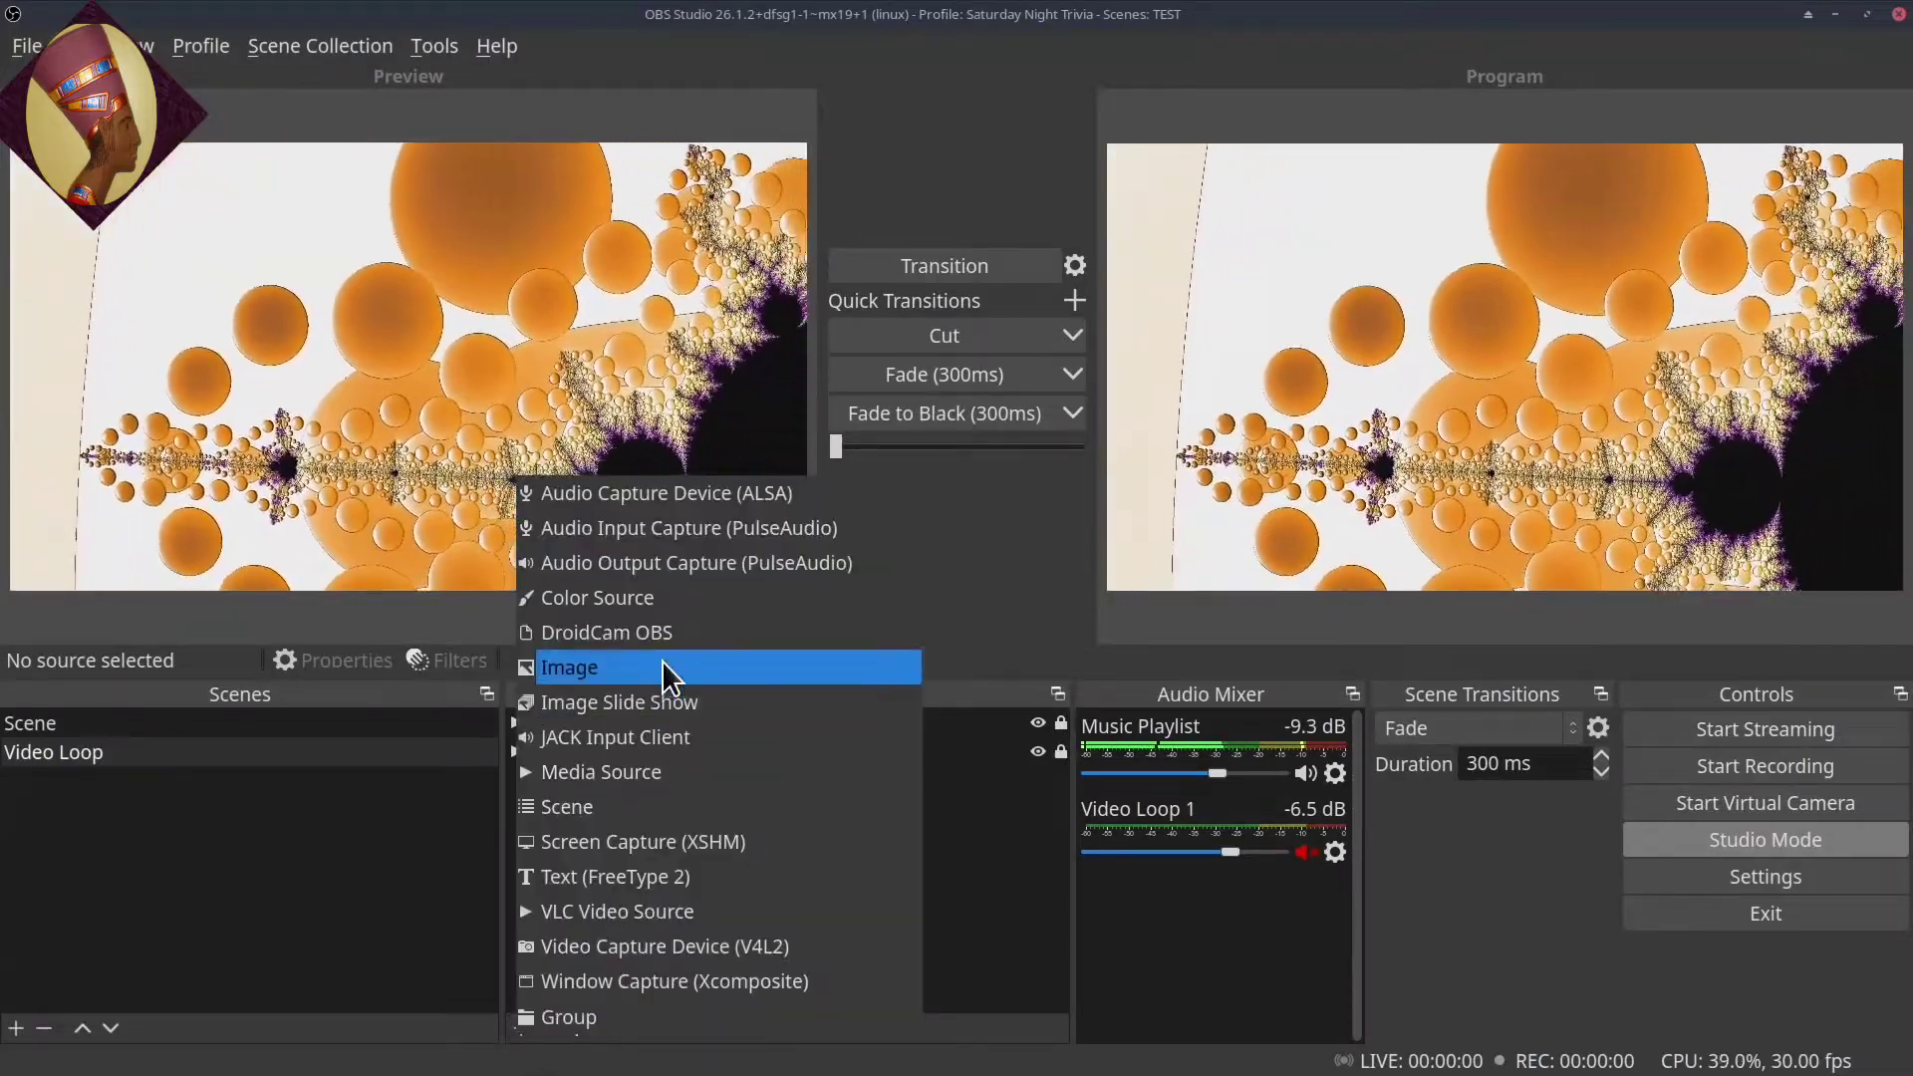
left_click(660, 664)
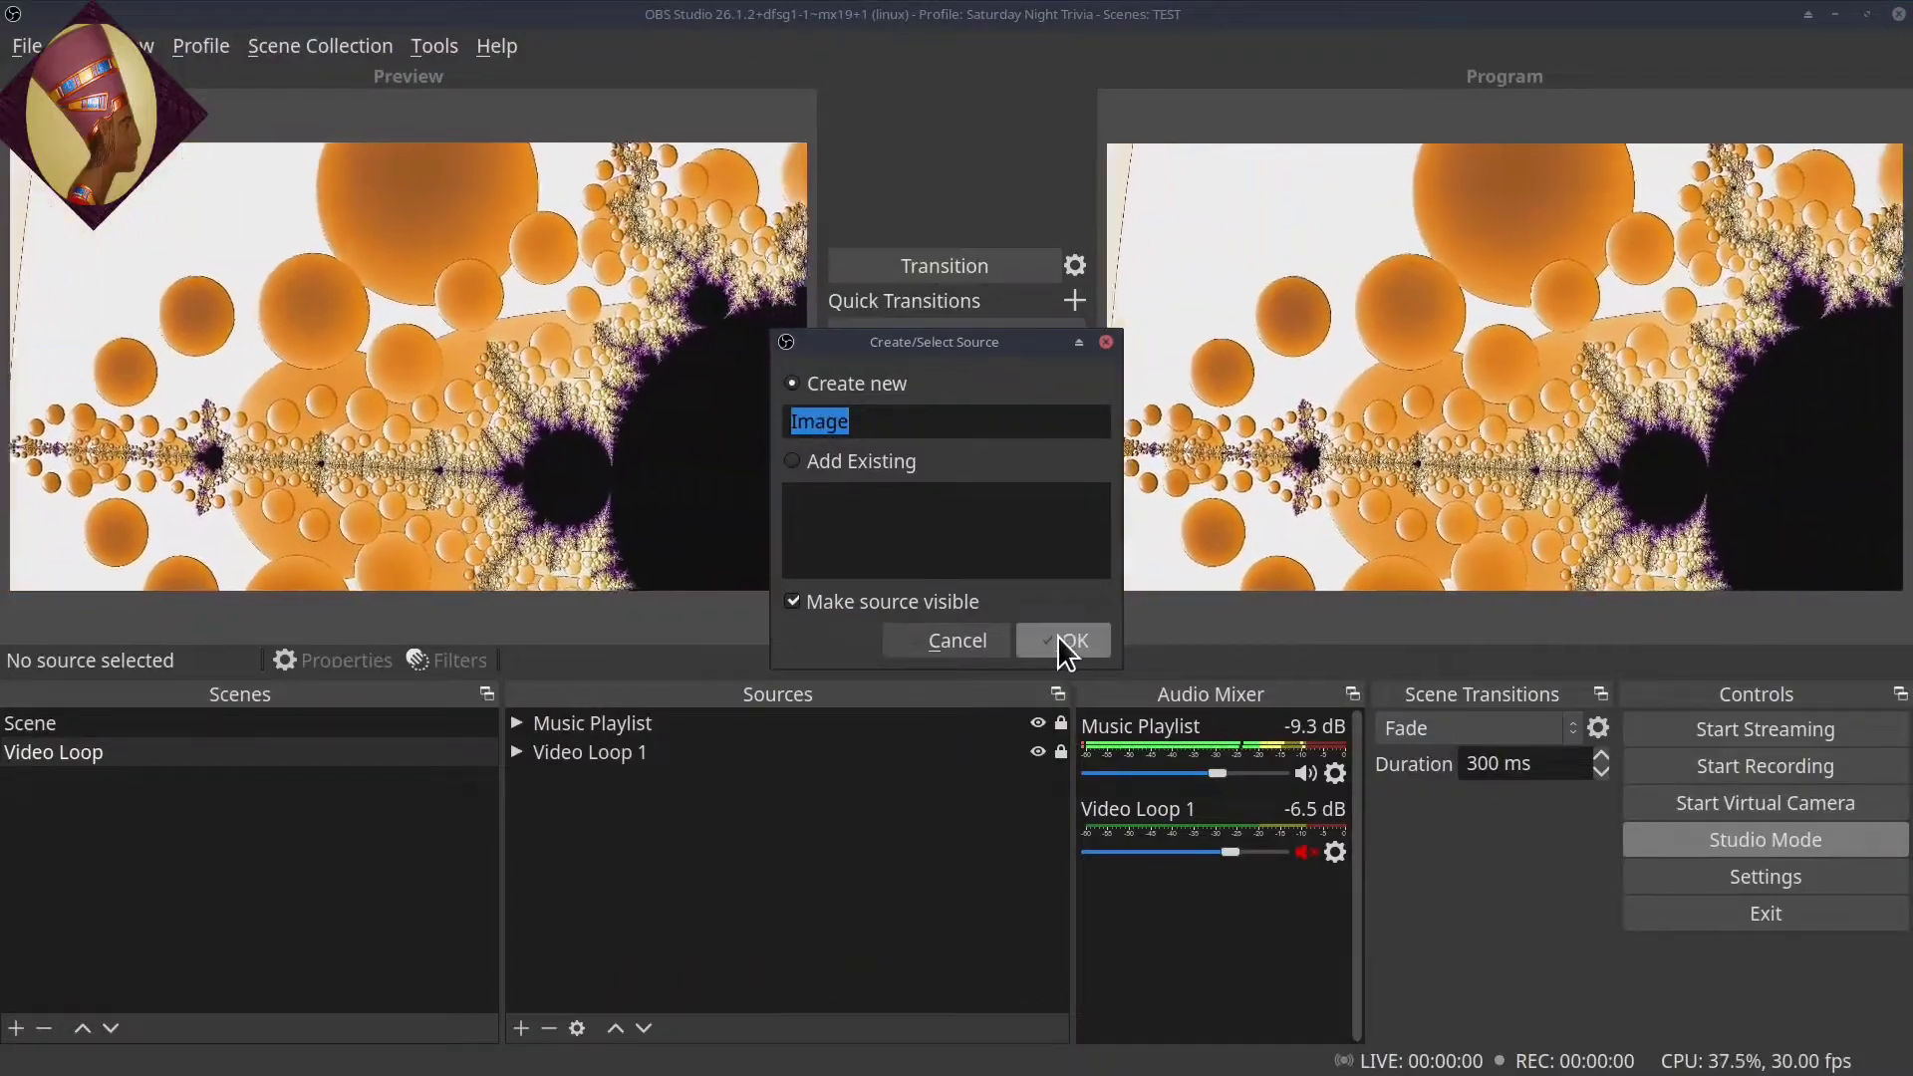
left_click(1056, 637)
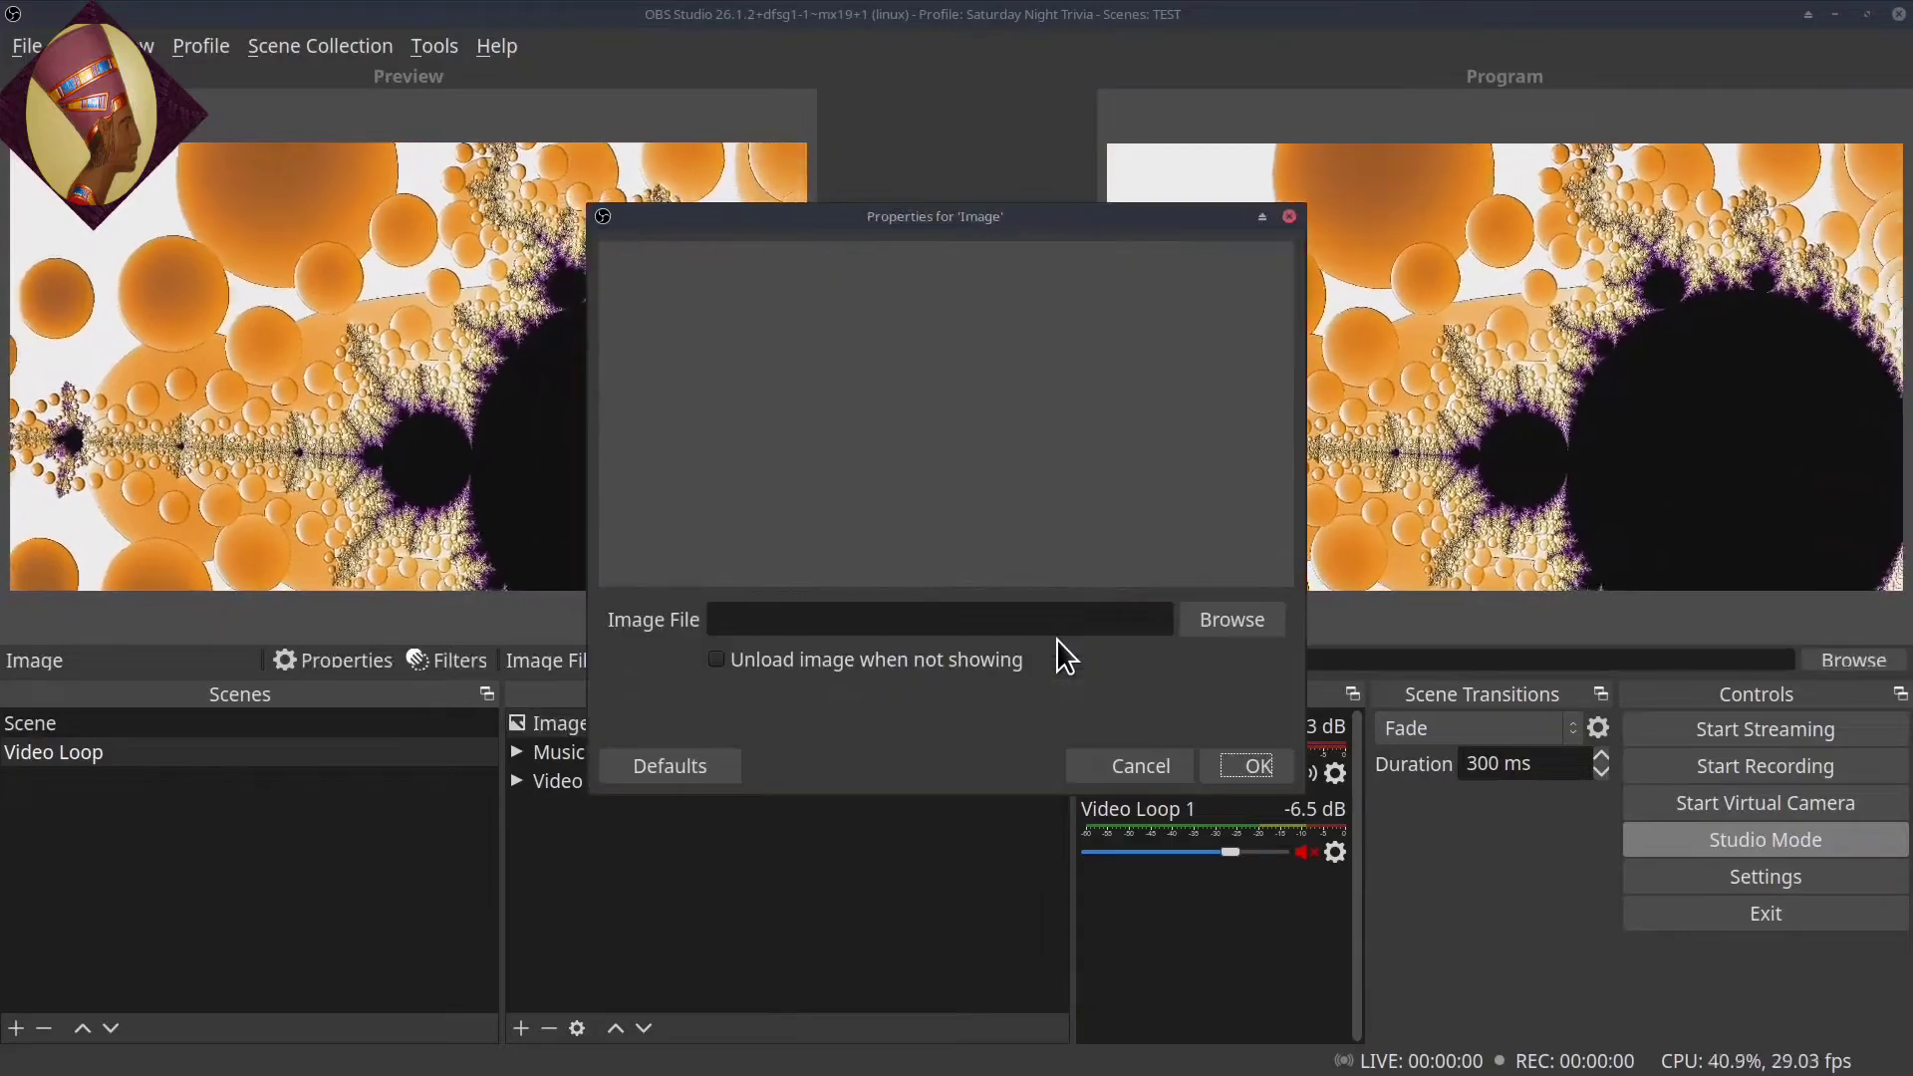
left_click(1232, 628)
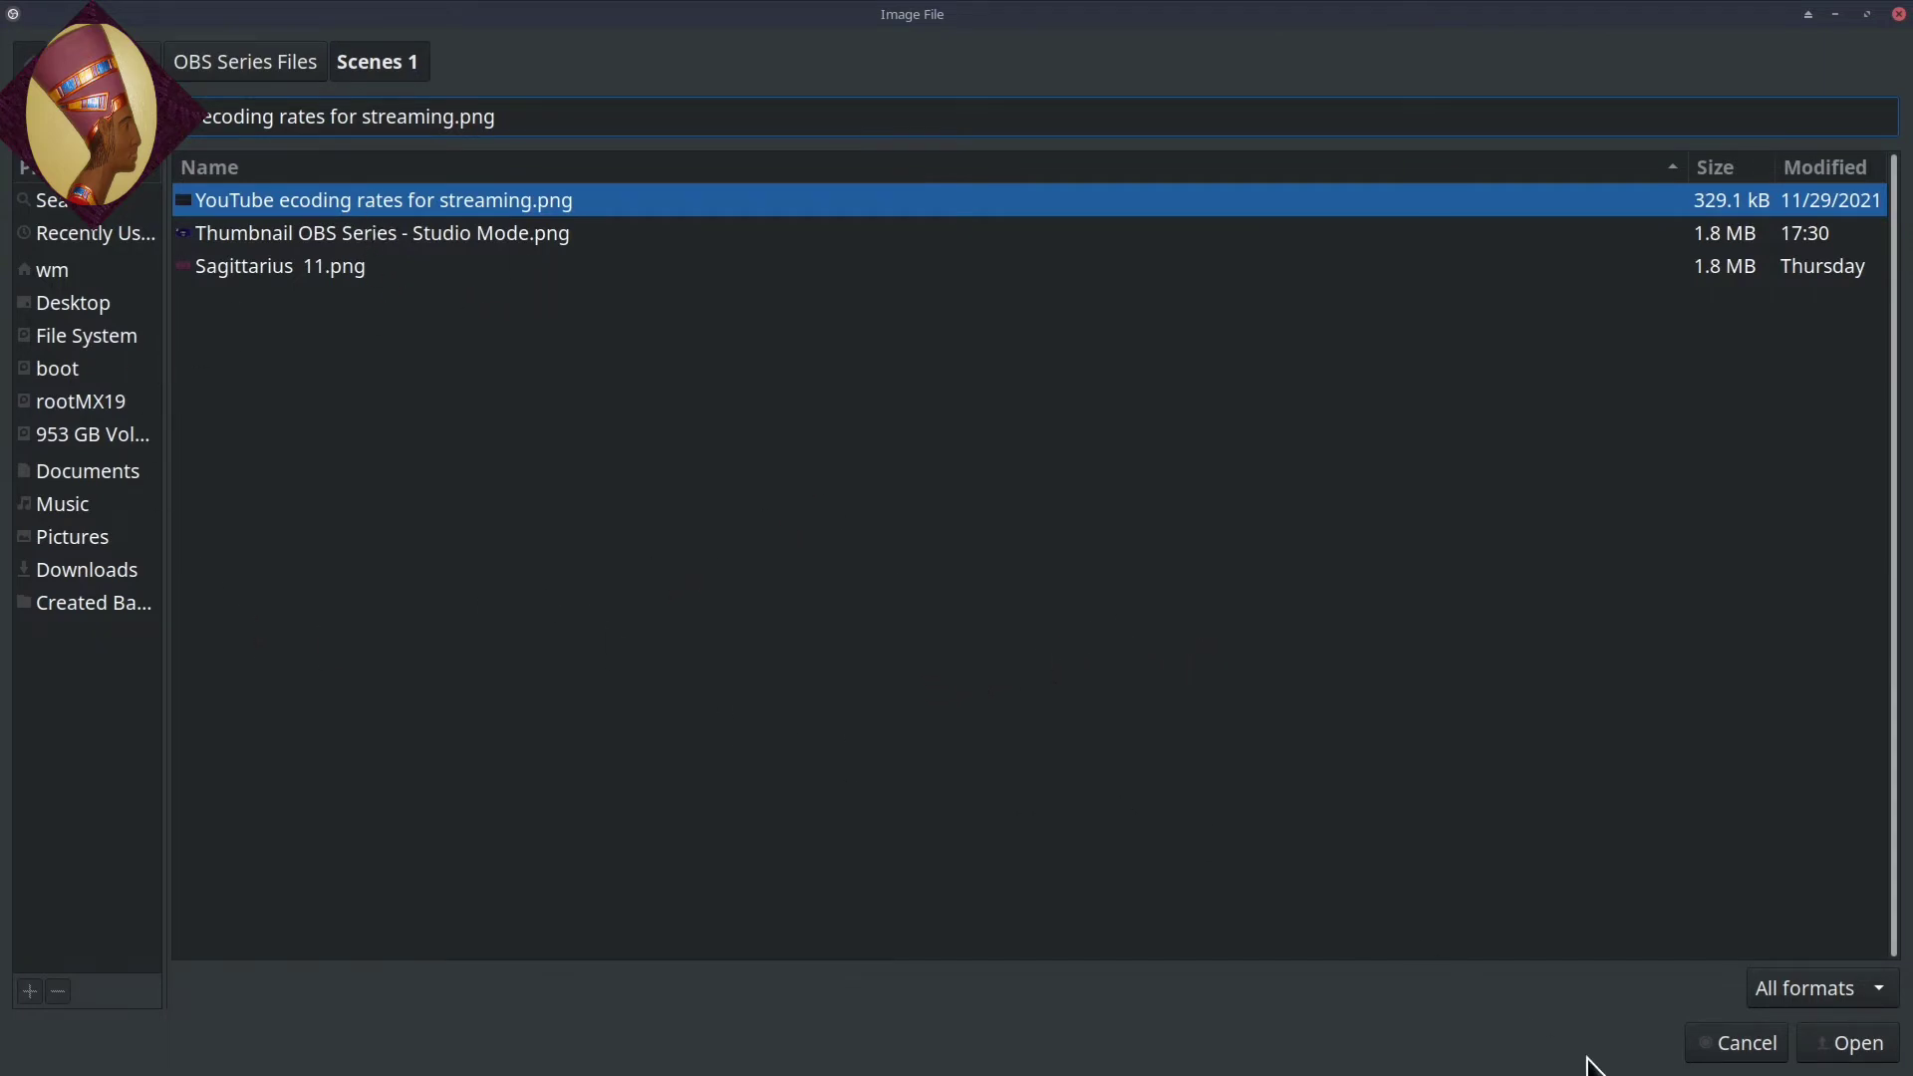
key("Return")
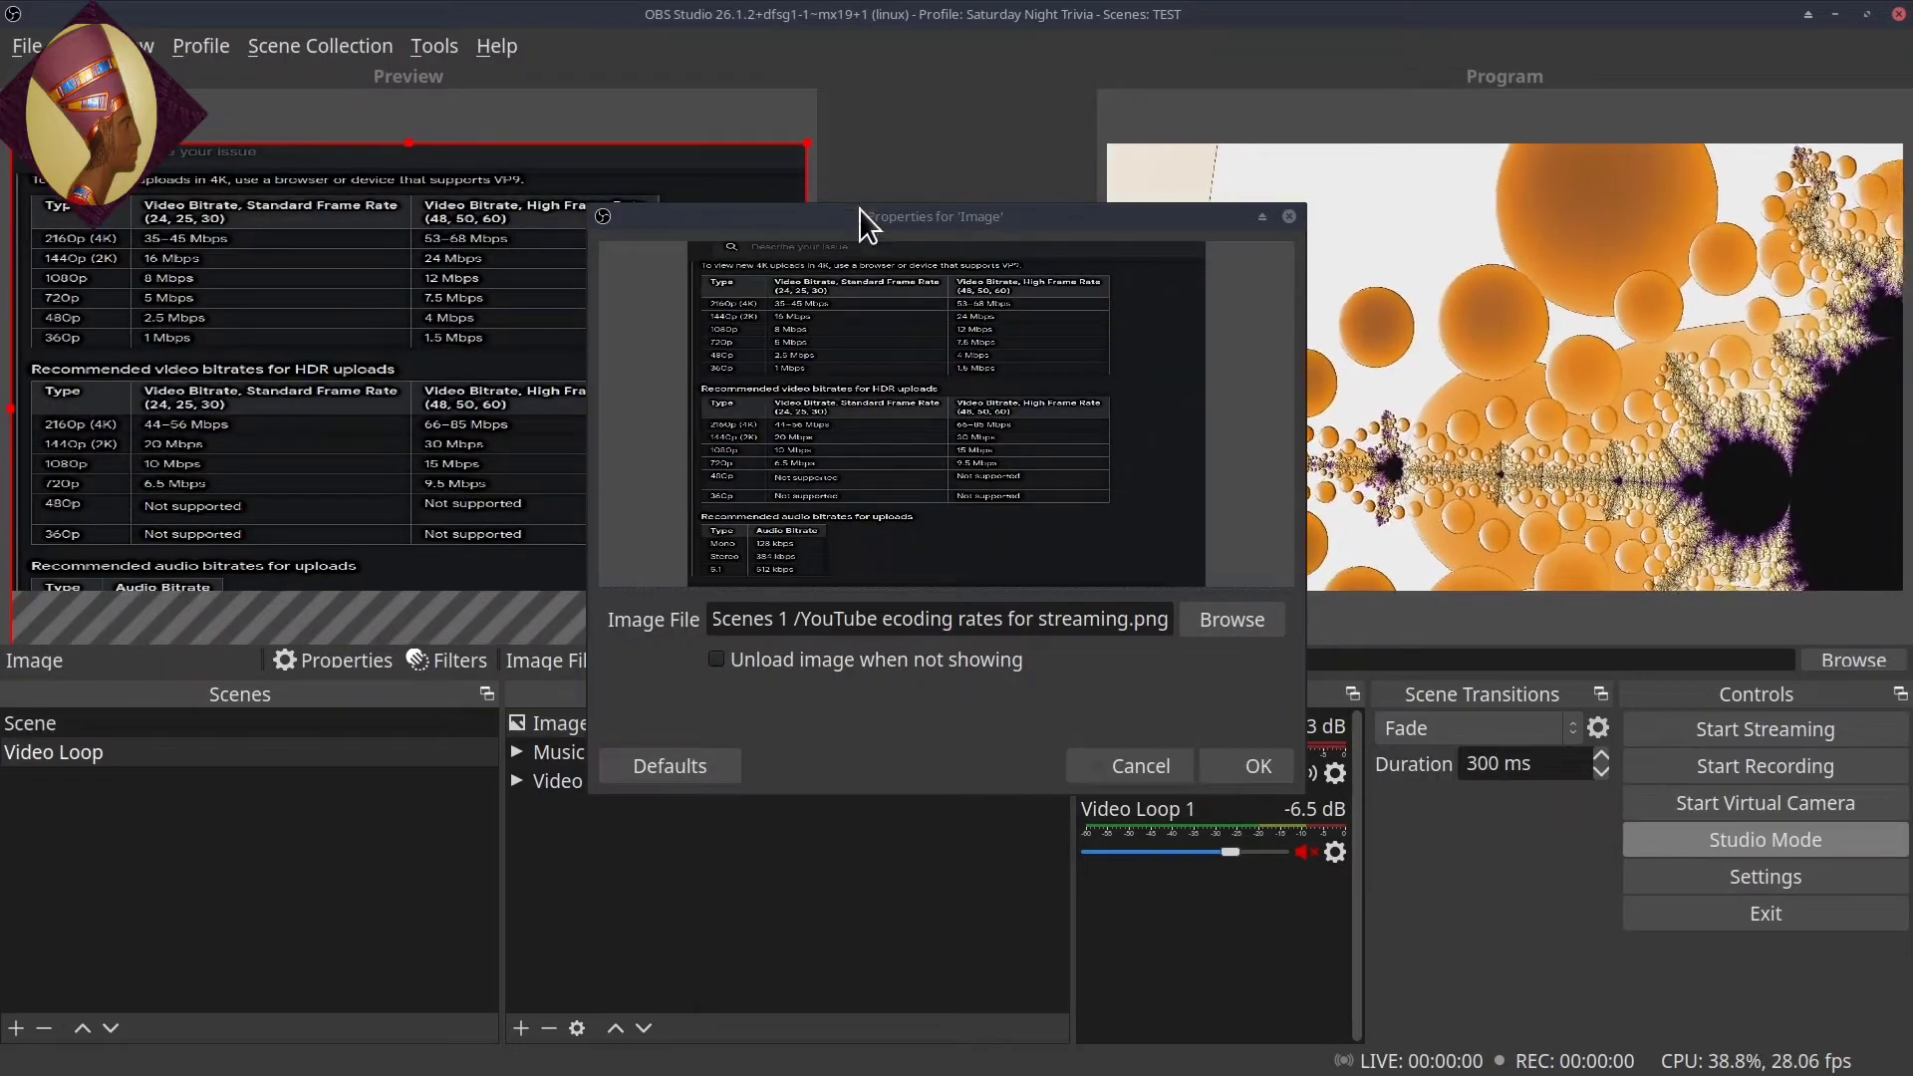
left_click(859, 209)
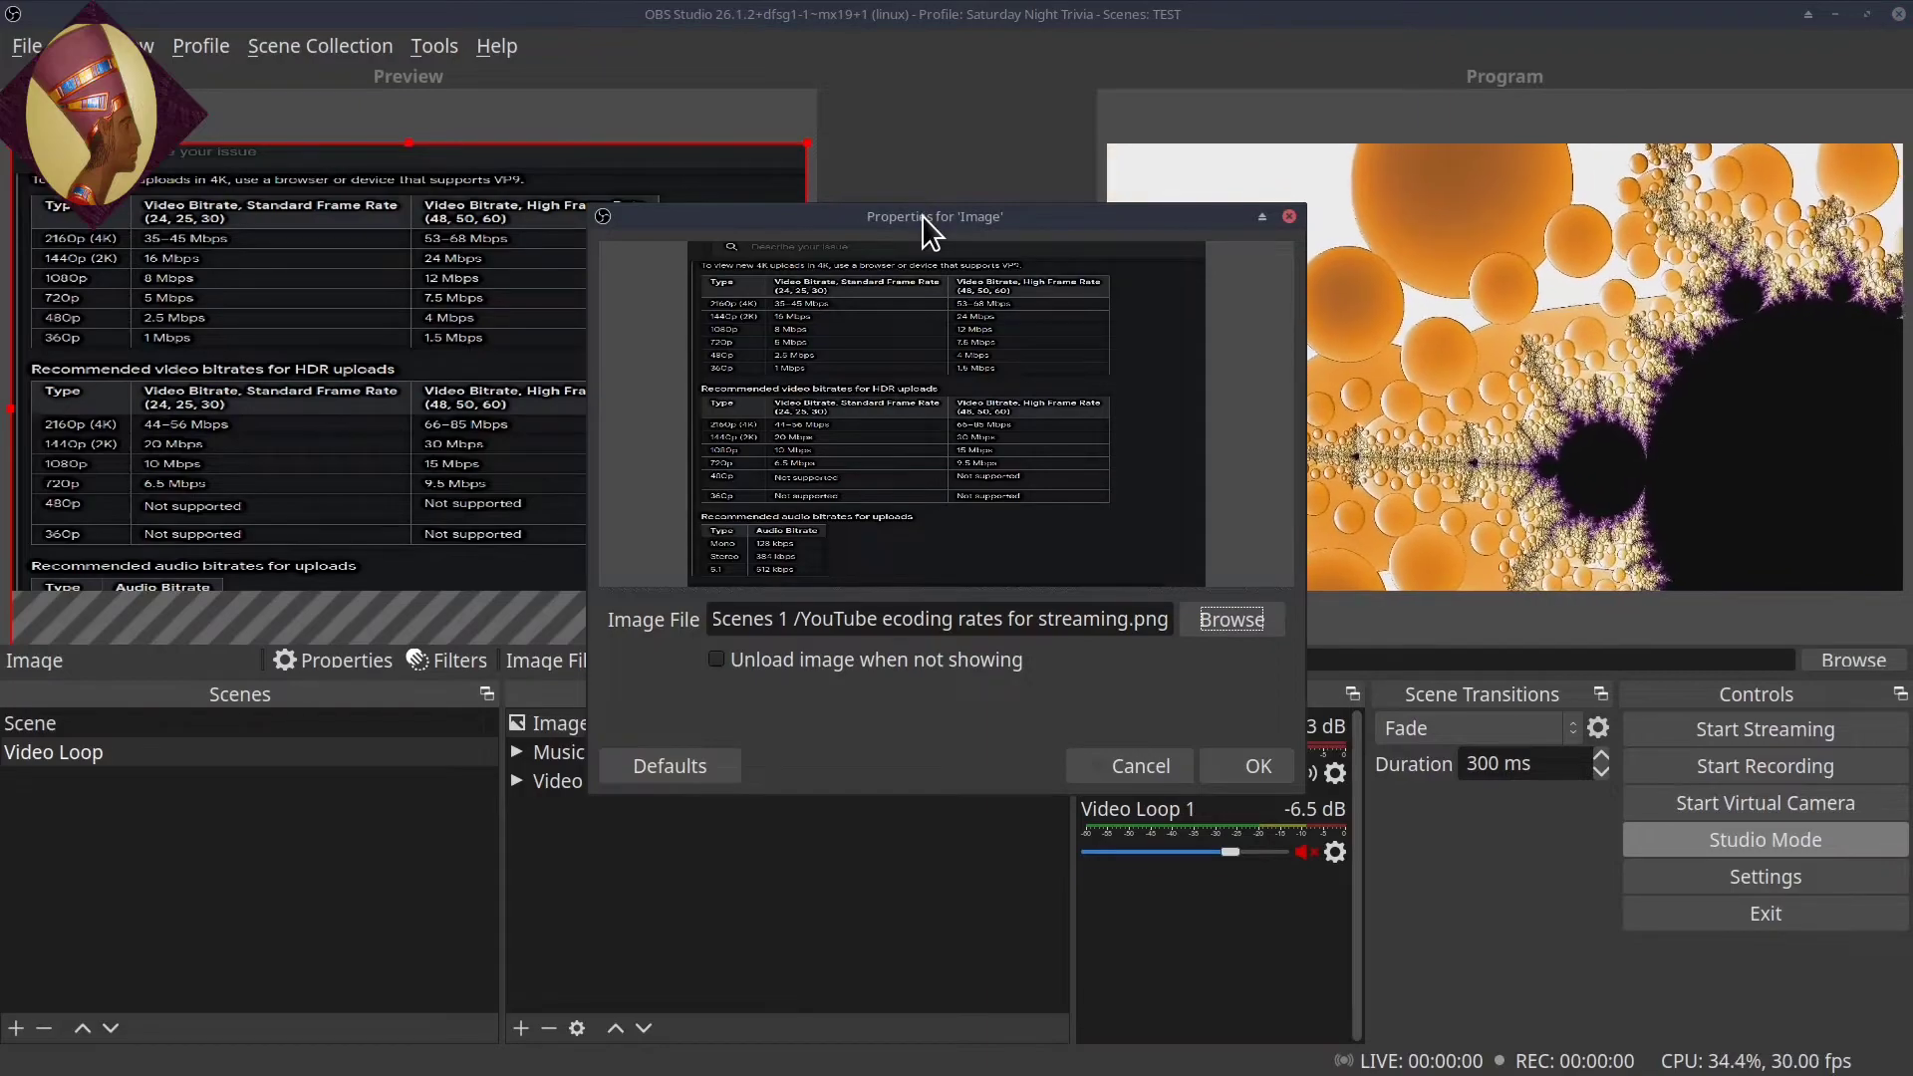
left_click_drag(923, 215, 854, 474)
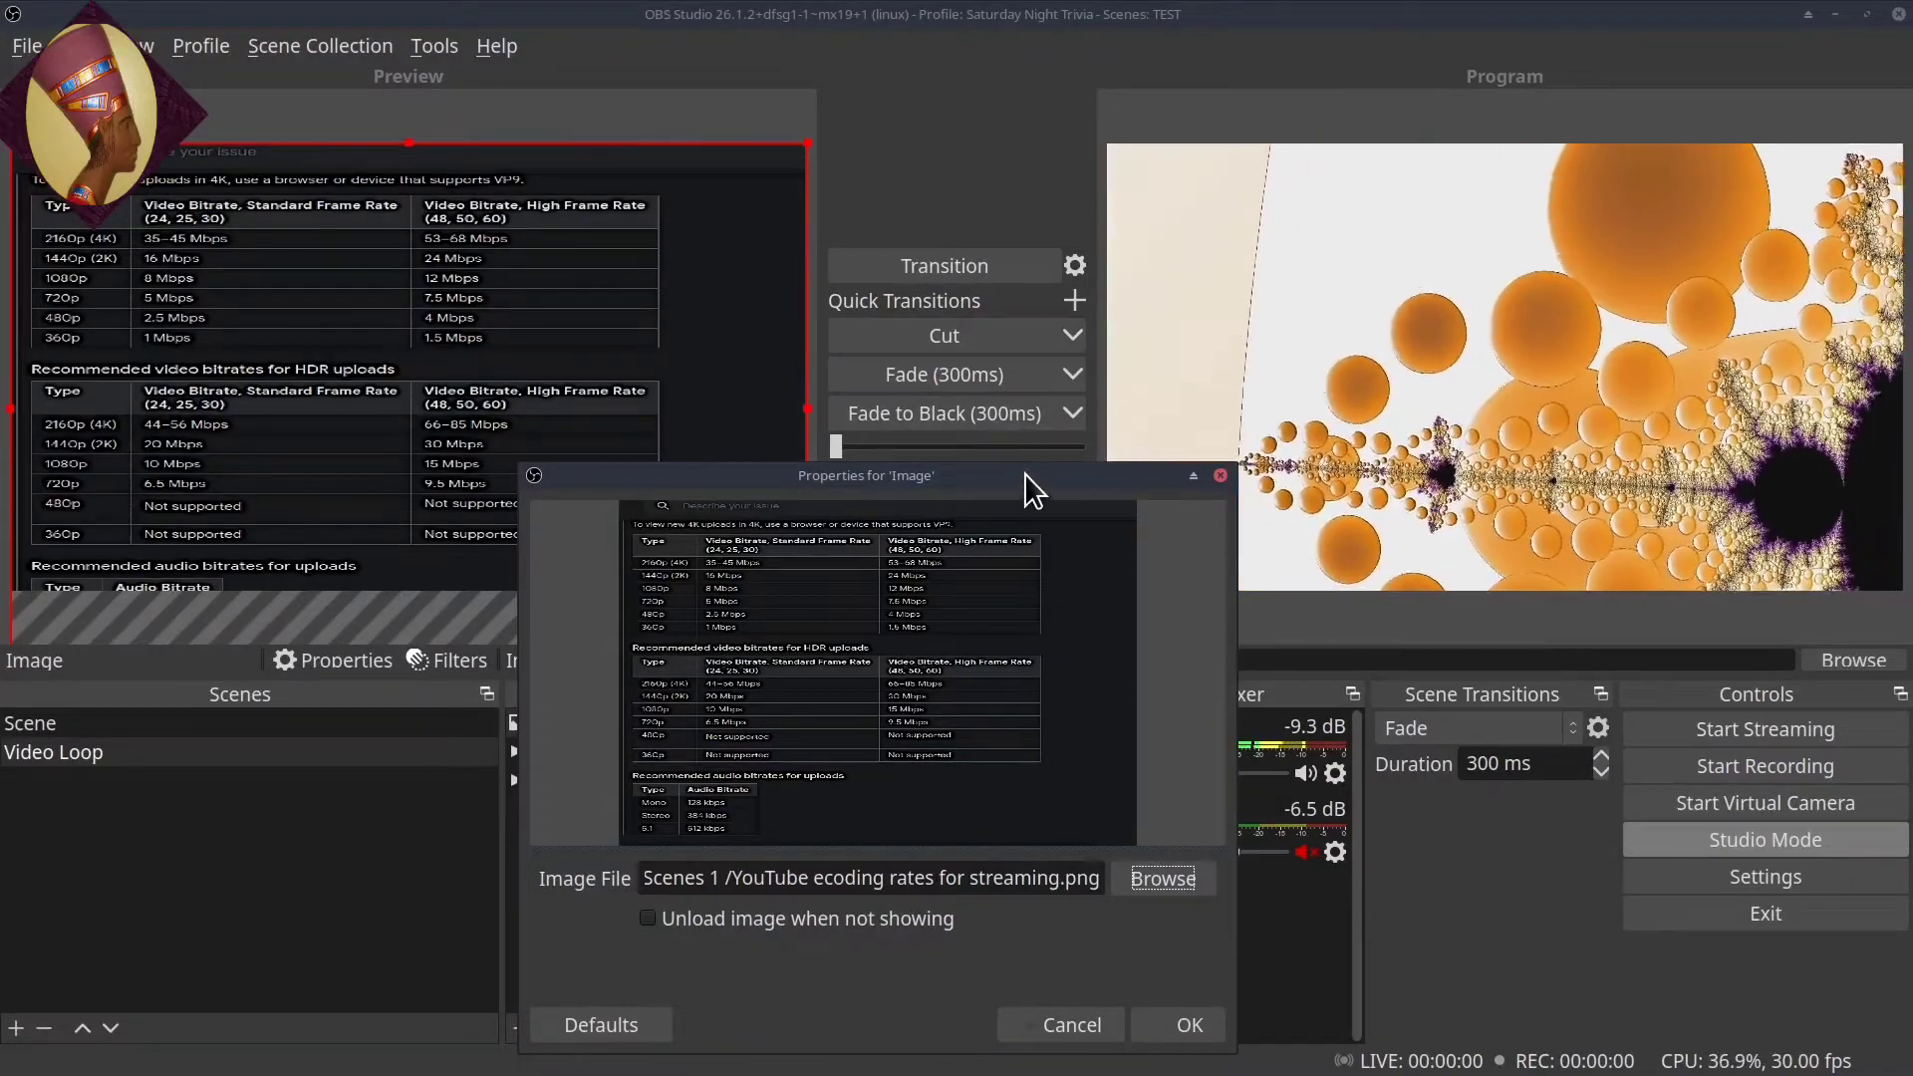
left_click_drag(1024, 474, 867, 308)
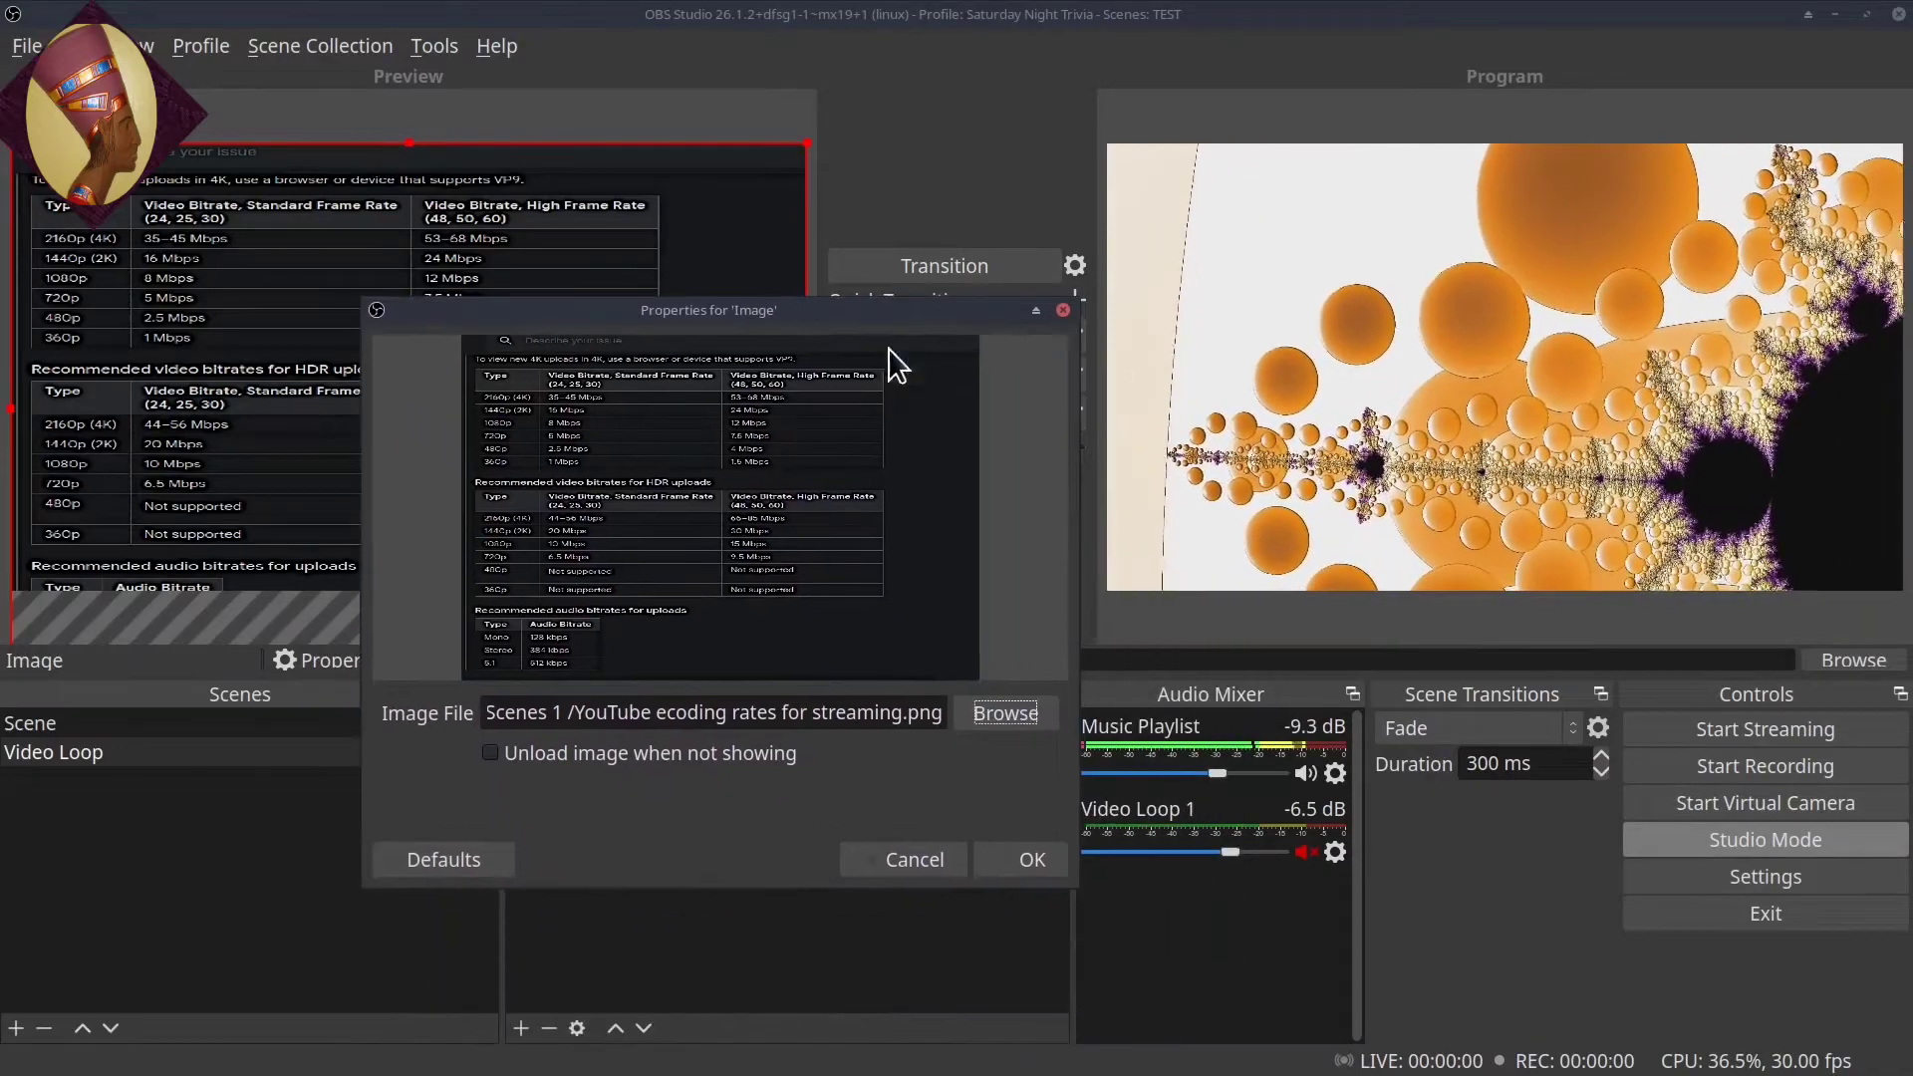
left_click(1020, 859)
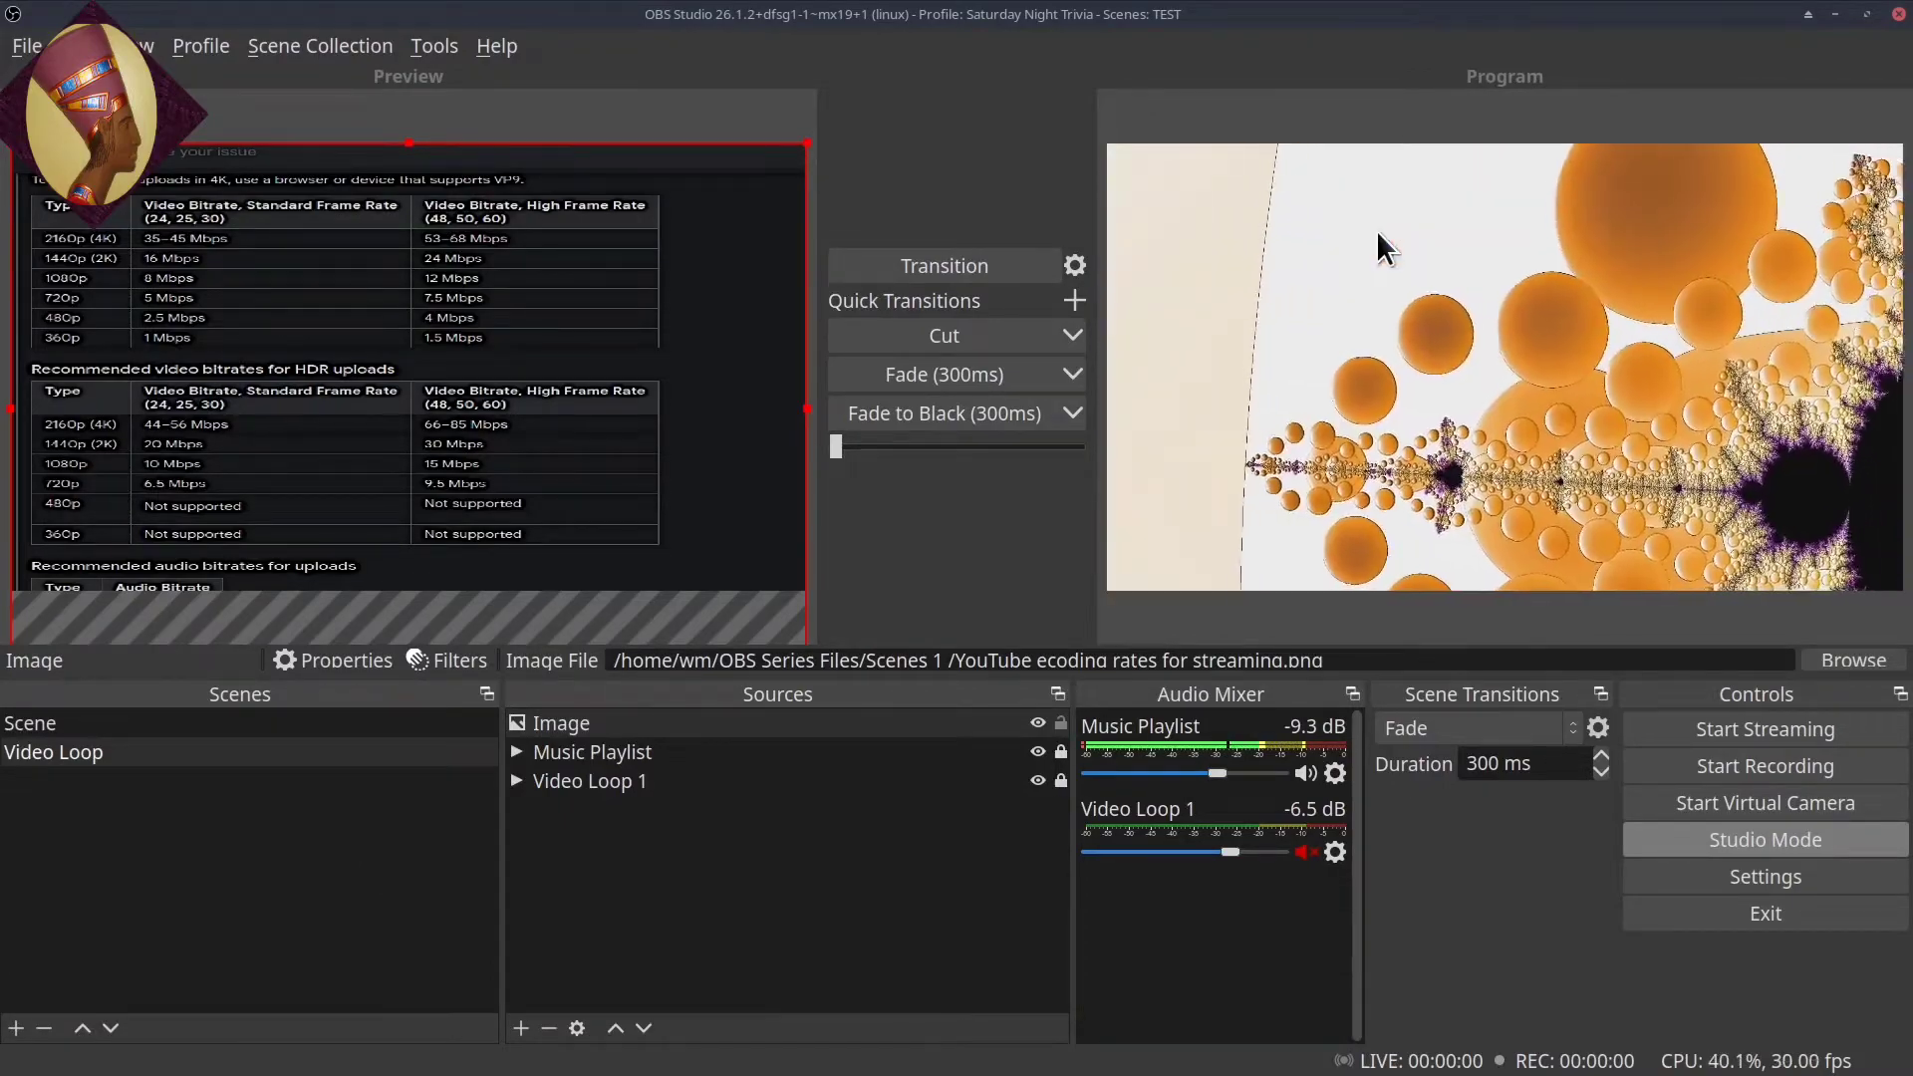
left_click(947, 269)
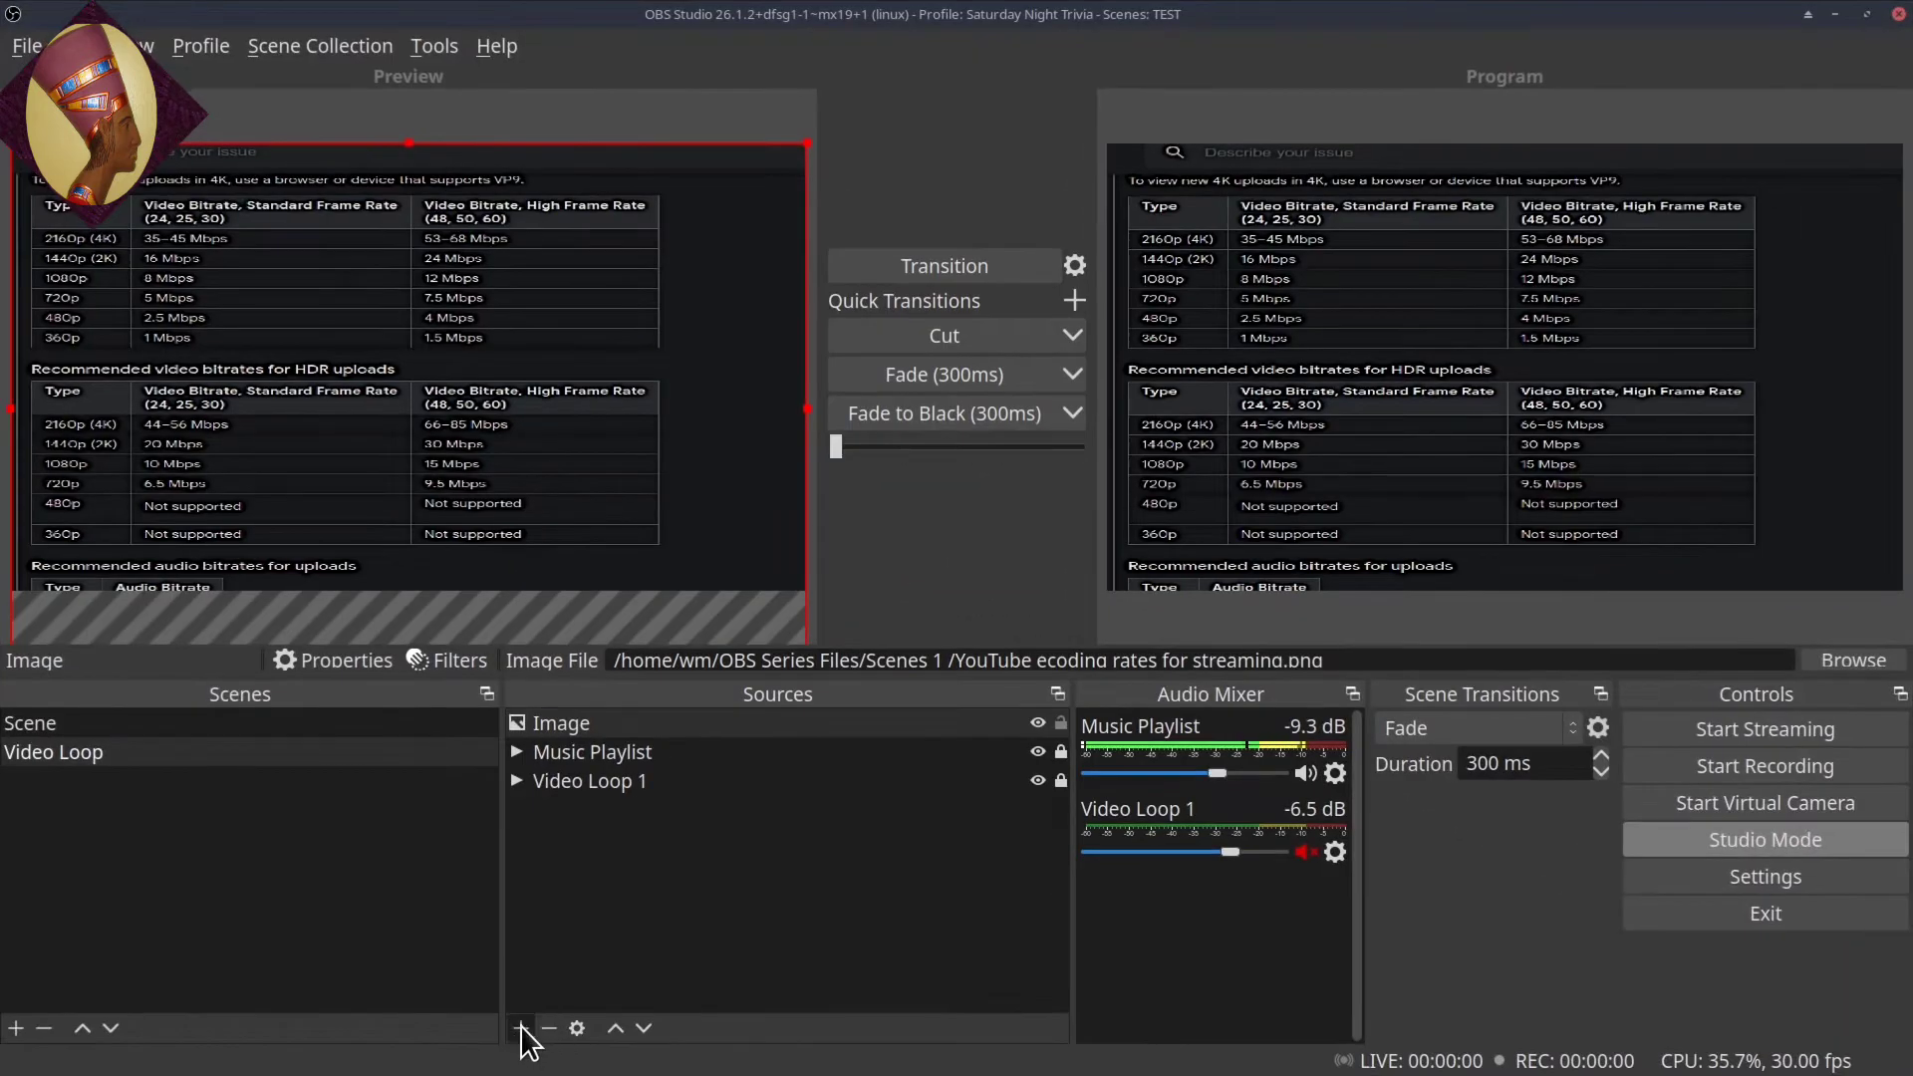
Add a second image source using Thumbnail OBS Series - Studio Mode.png, with the image unloaded when not showing.
left_click(521, 1027)
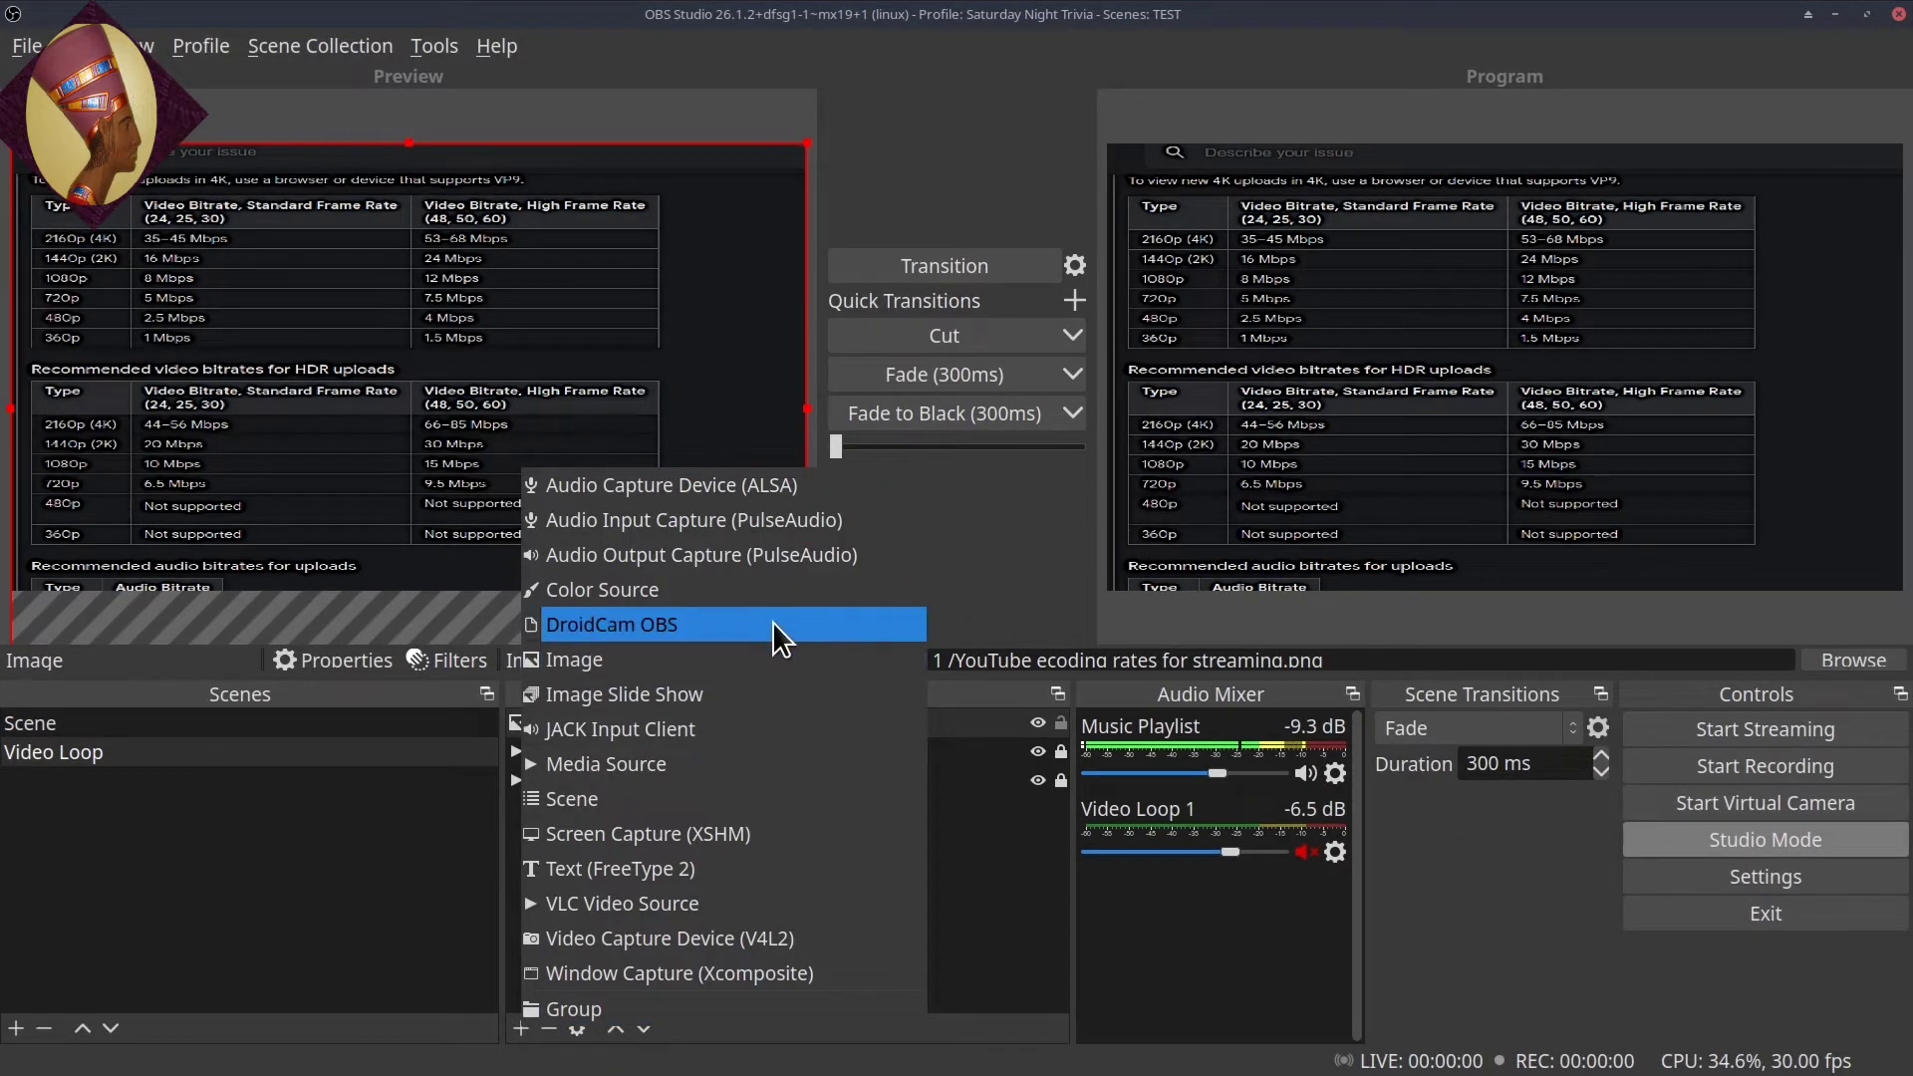
left_click(694, 660)
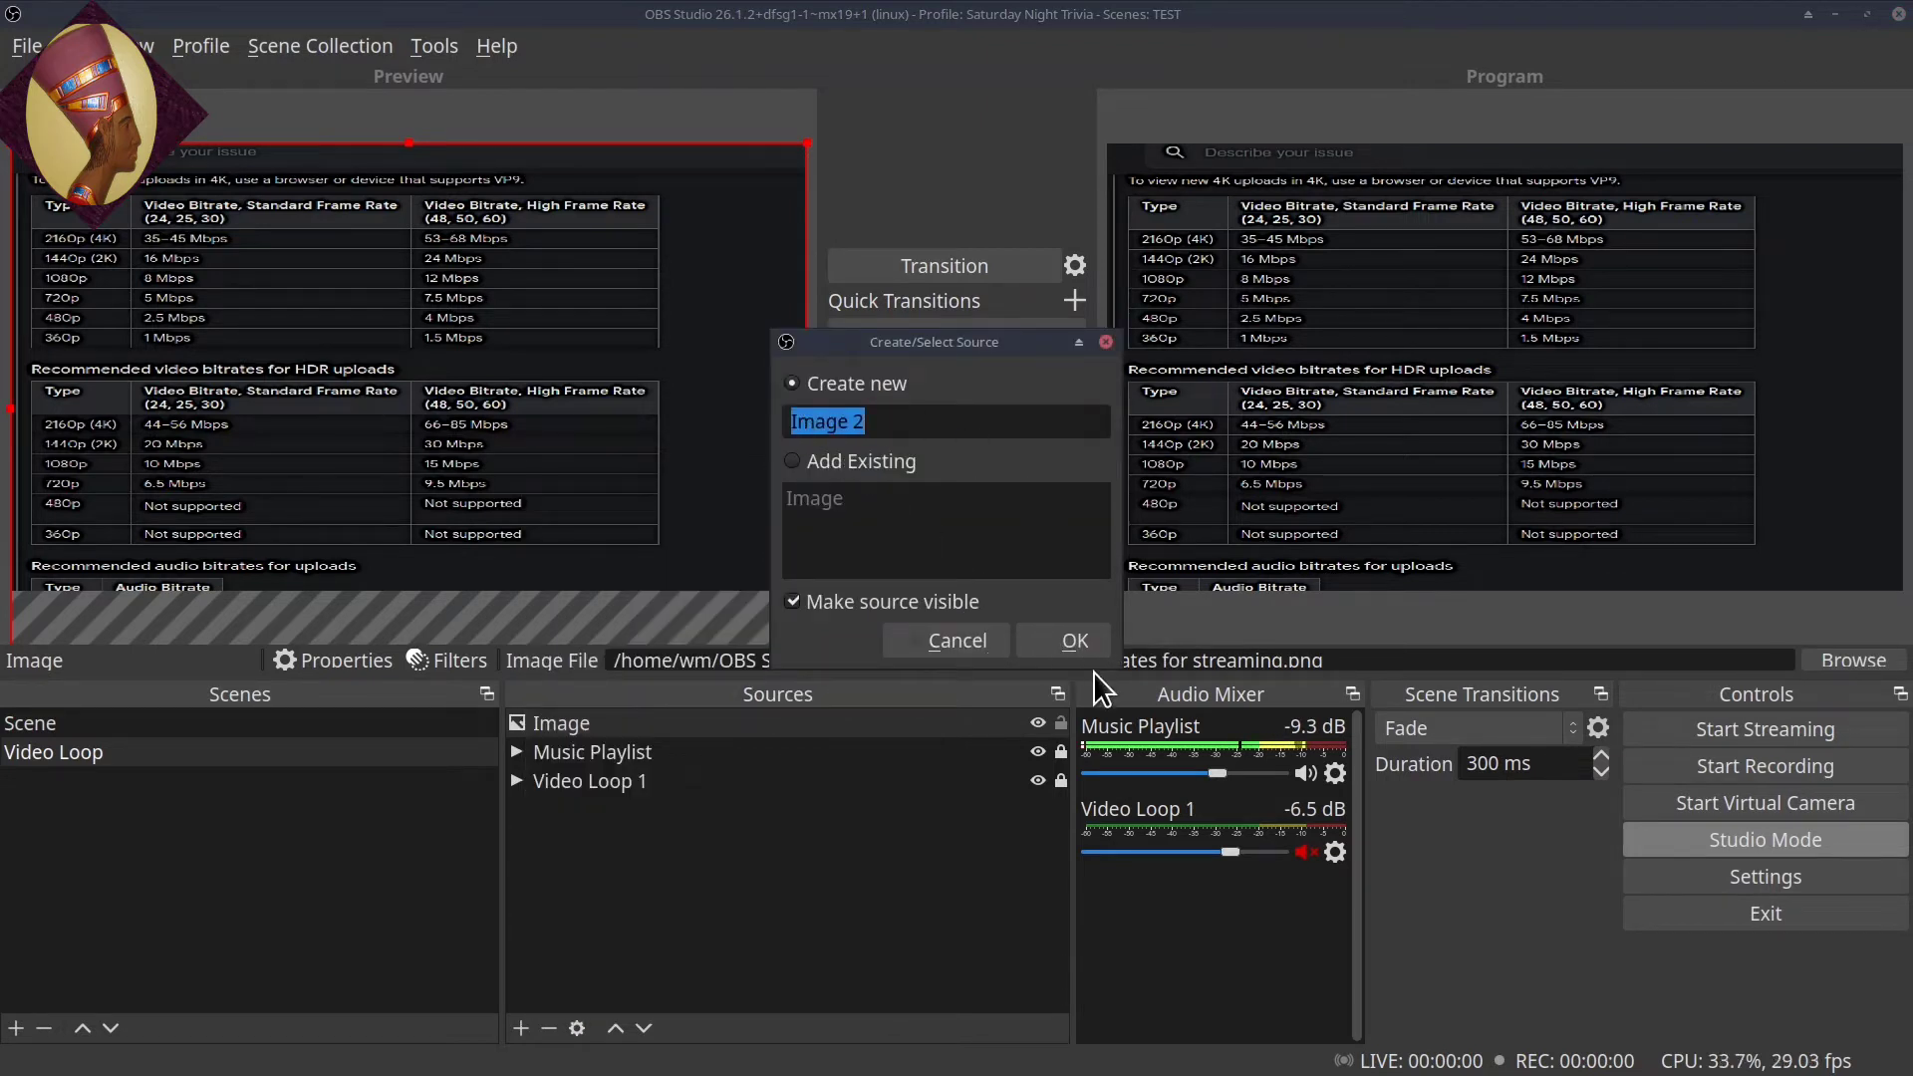
left_click(1059, 638)
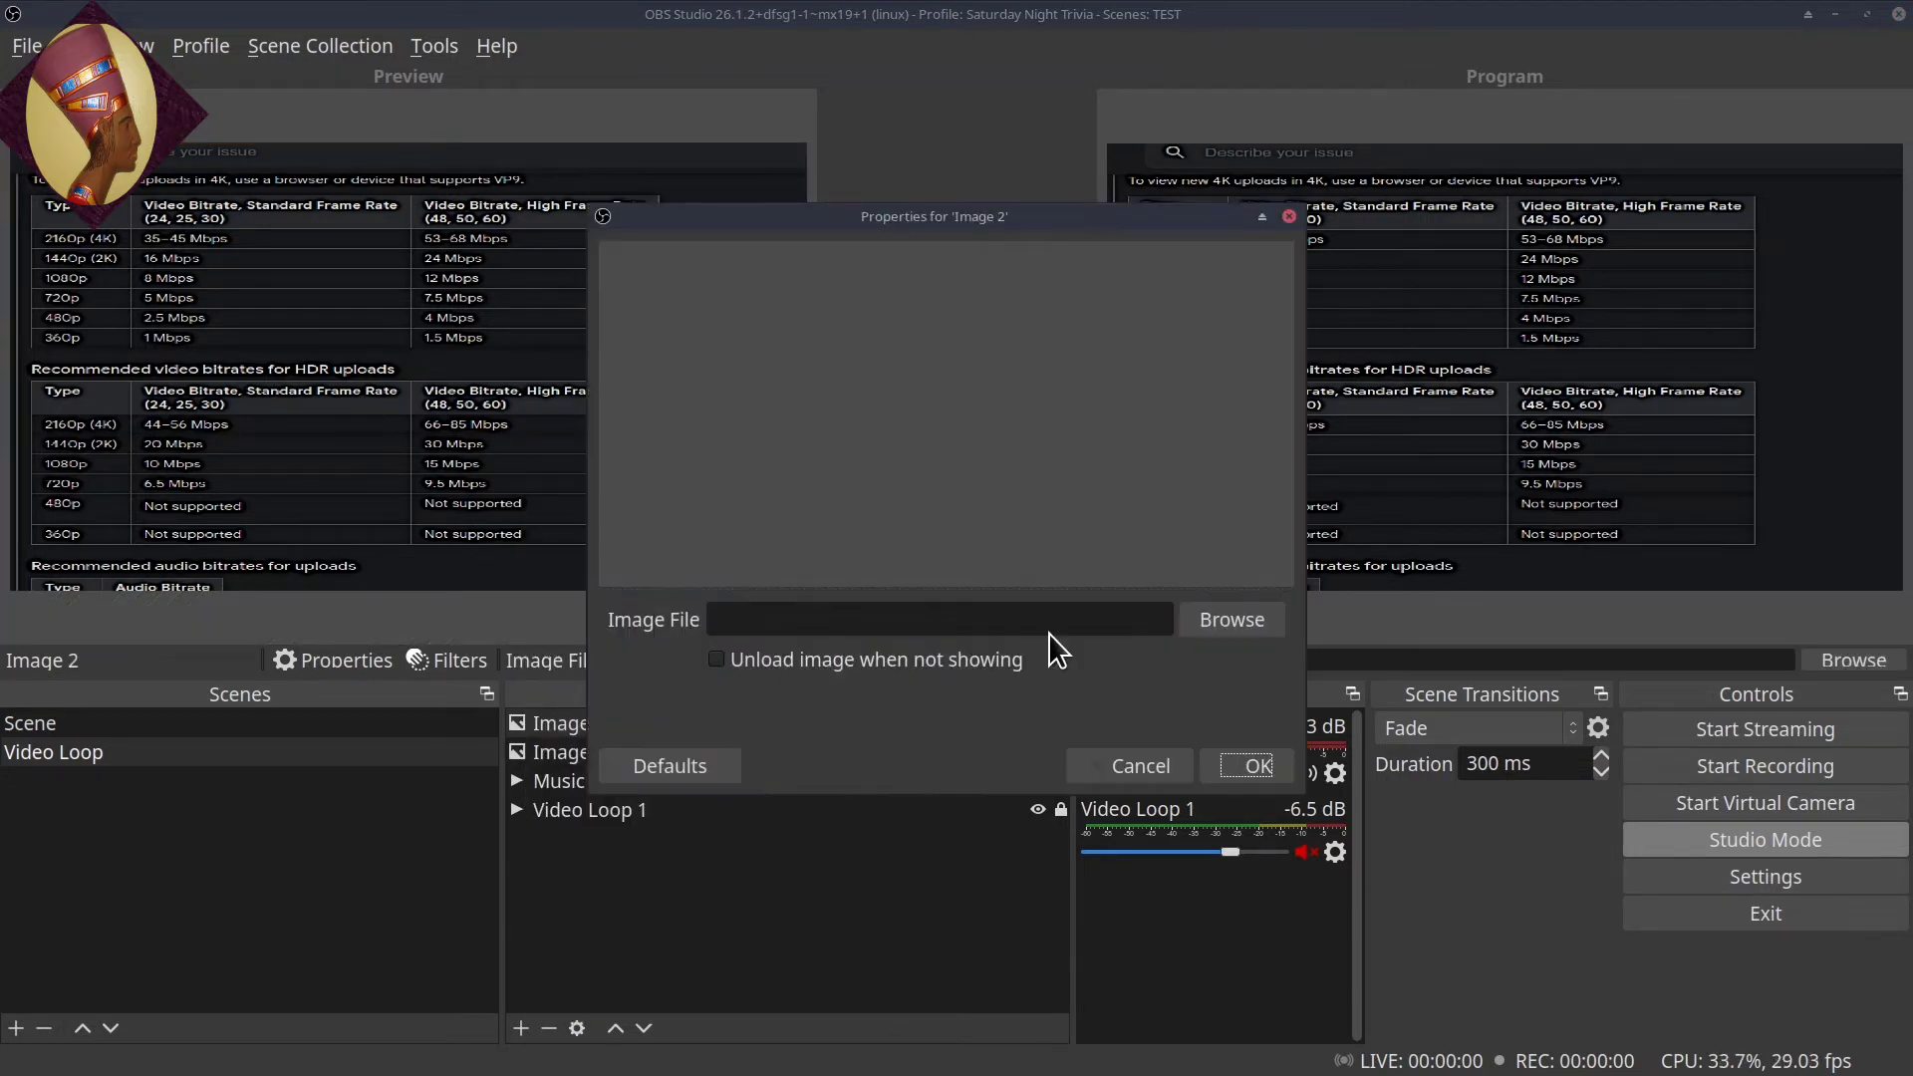
left_click(715, 660)
left_click(1238, 619)
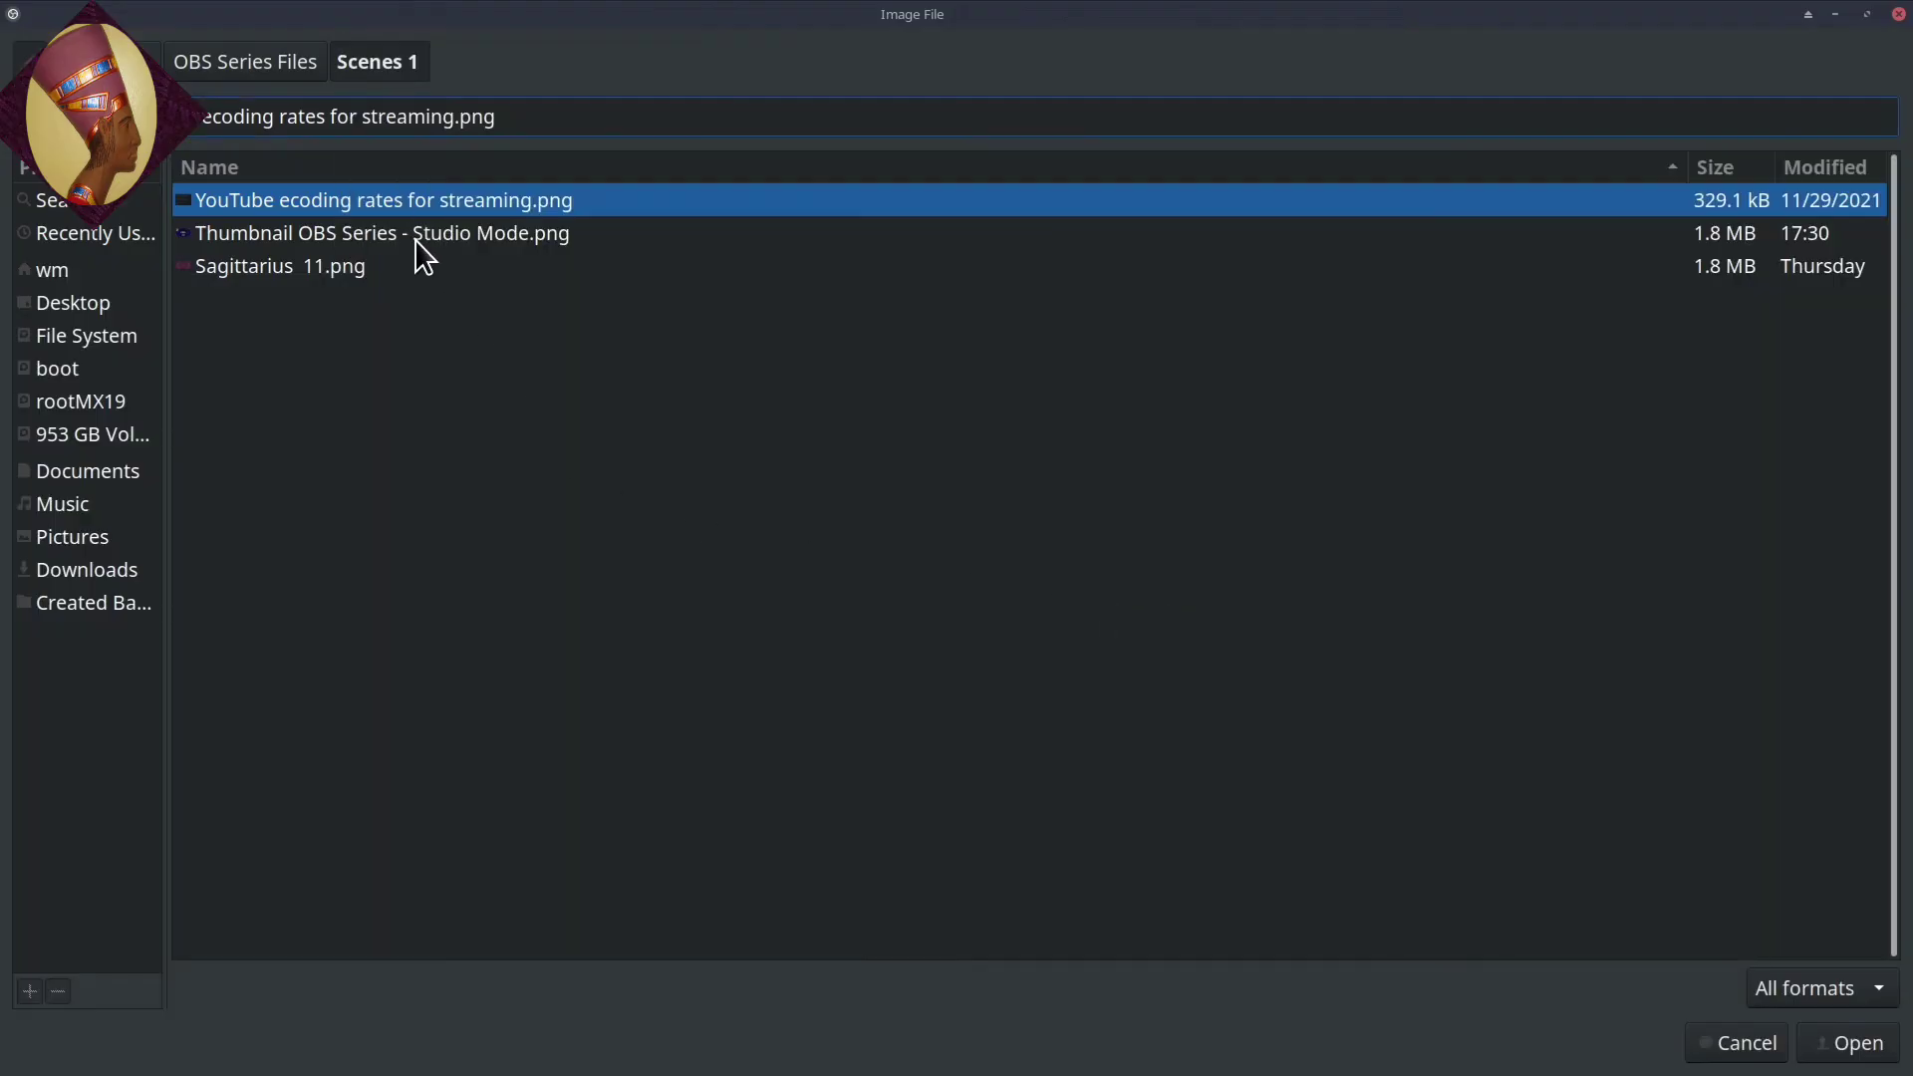
left_click(290, 231)
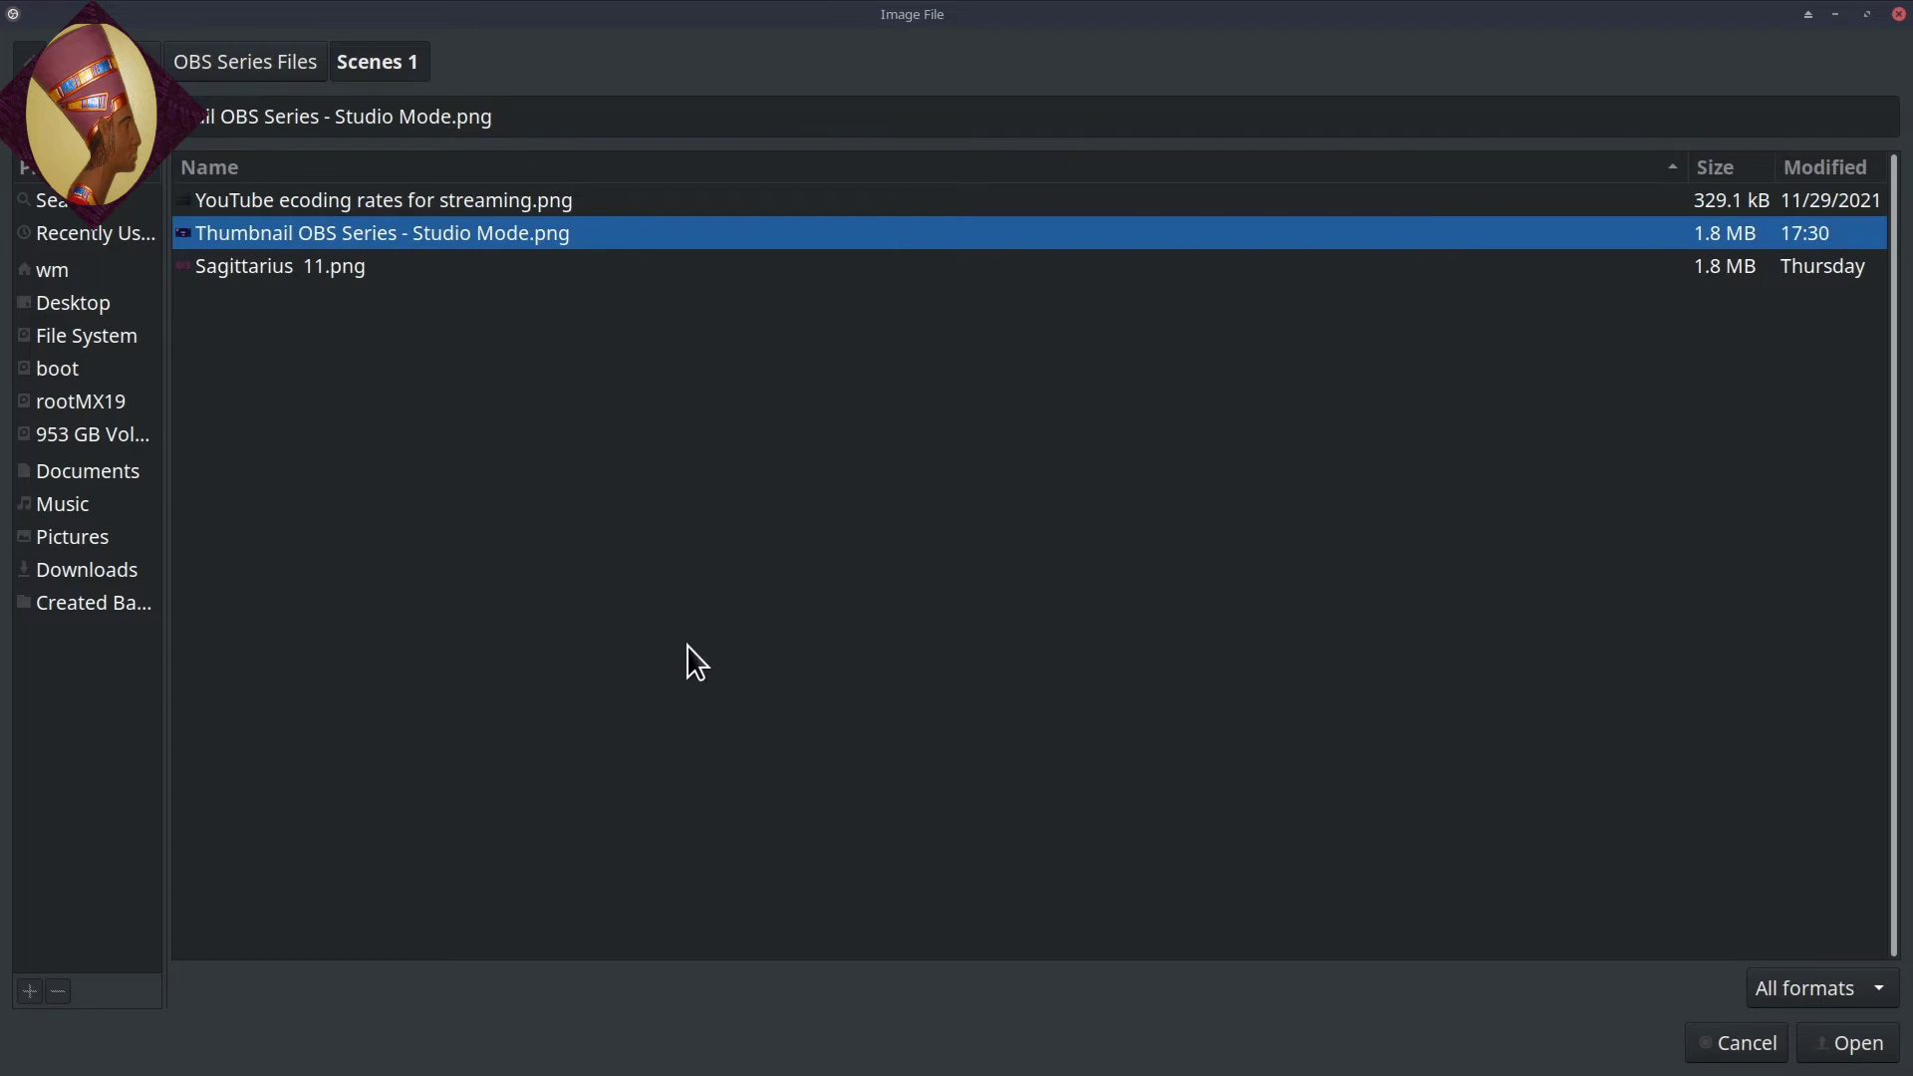
left_click(1839, 1047)
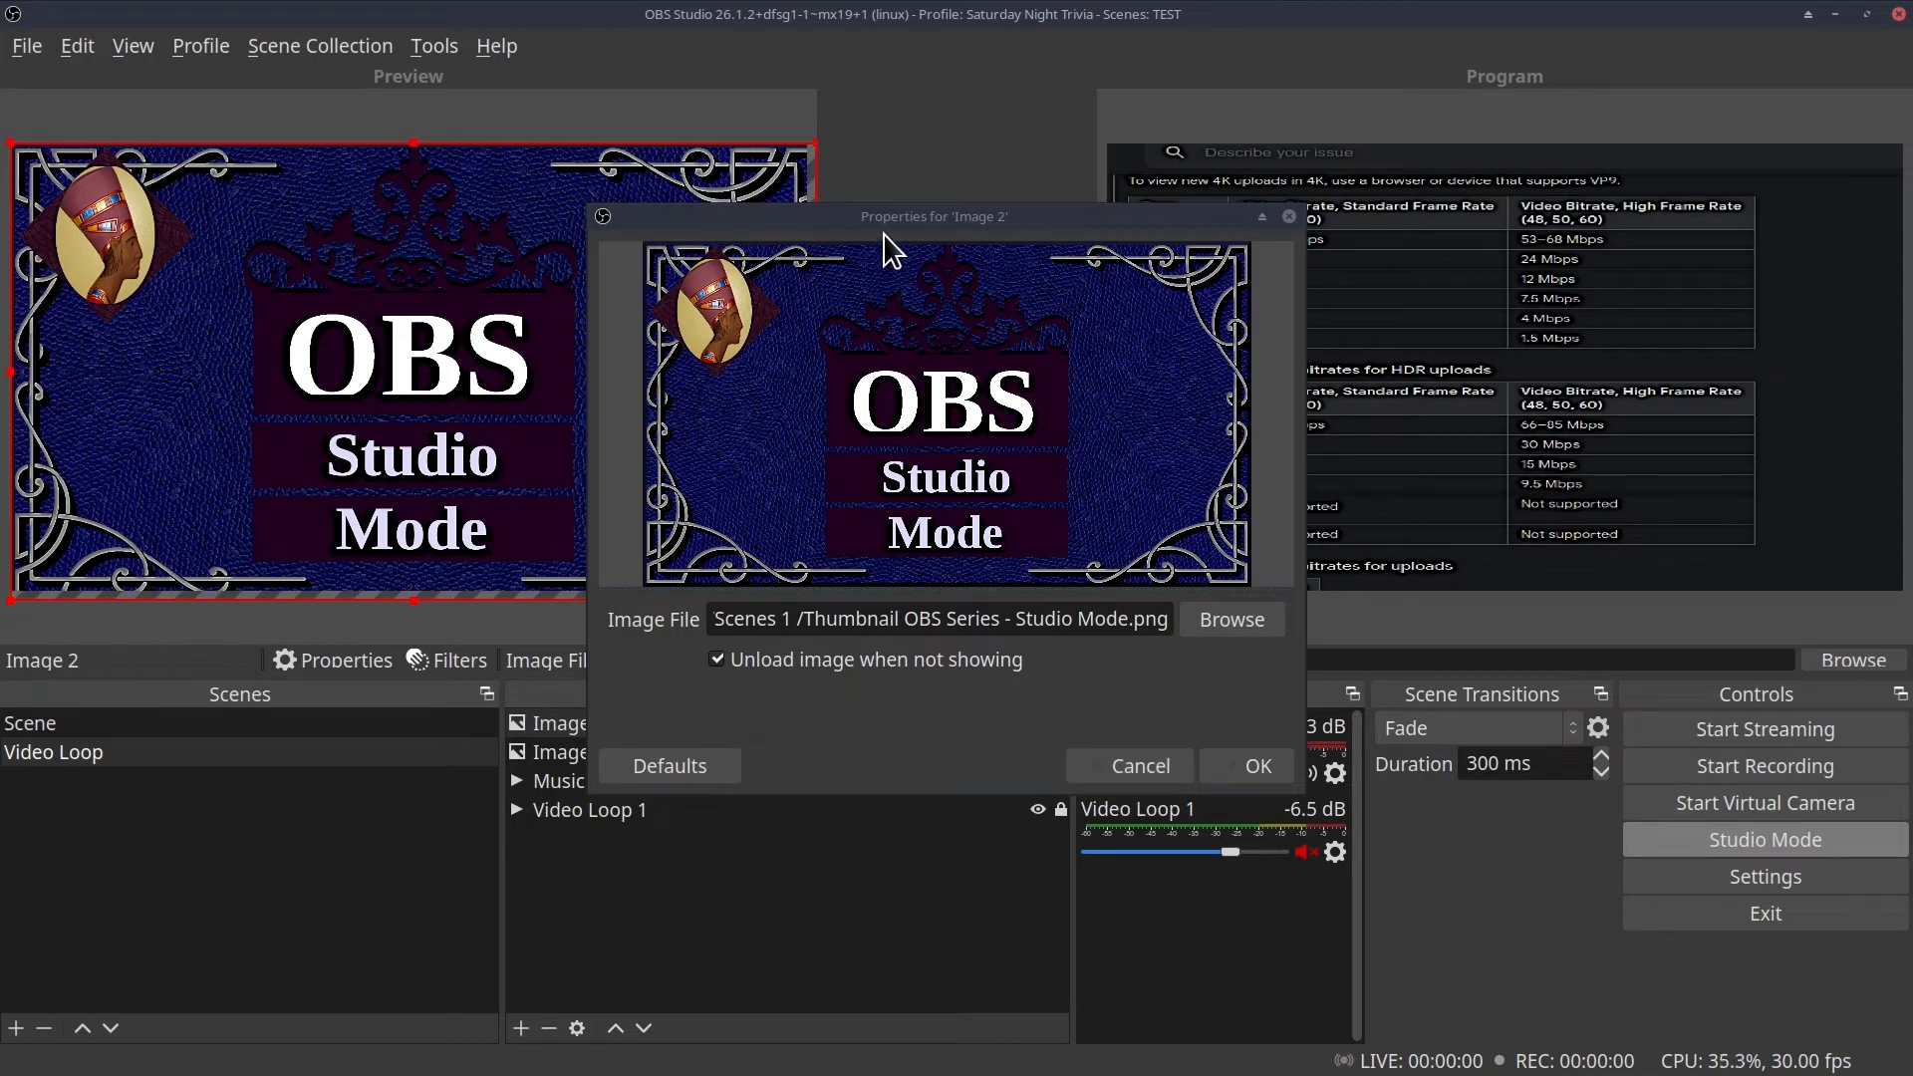
left_click_drag(884, 235, 922, 594)
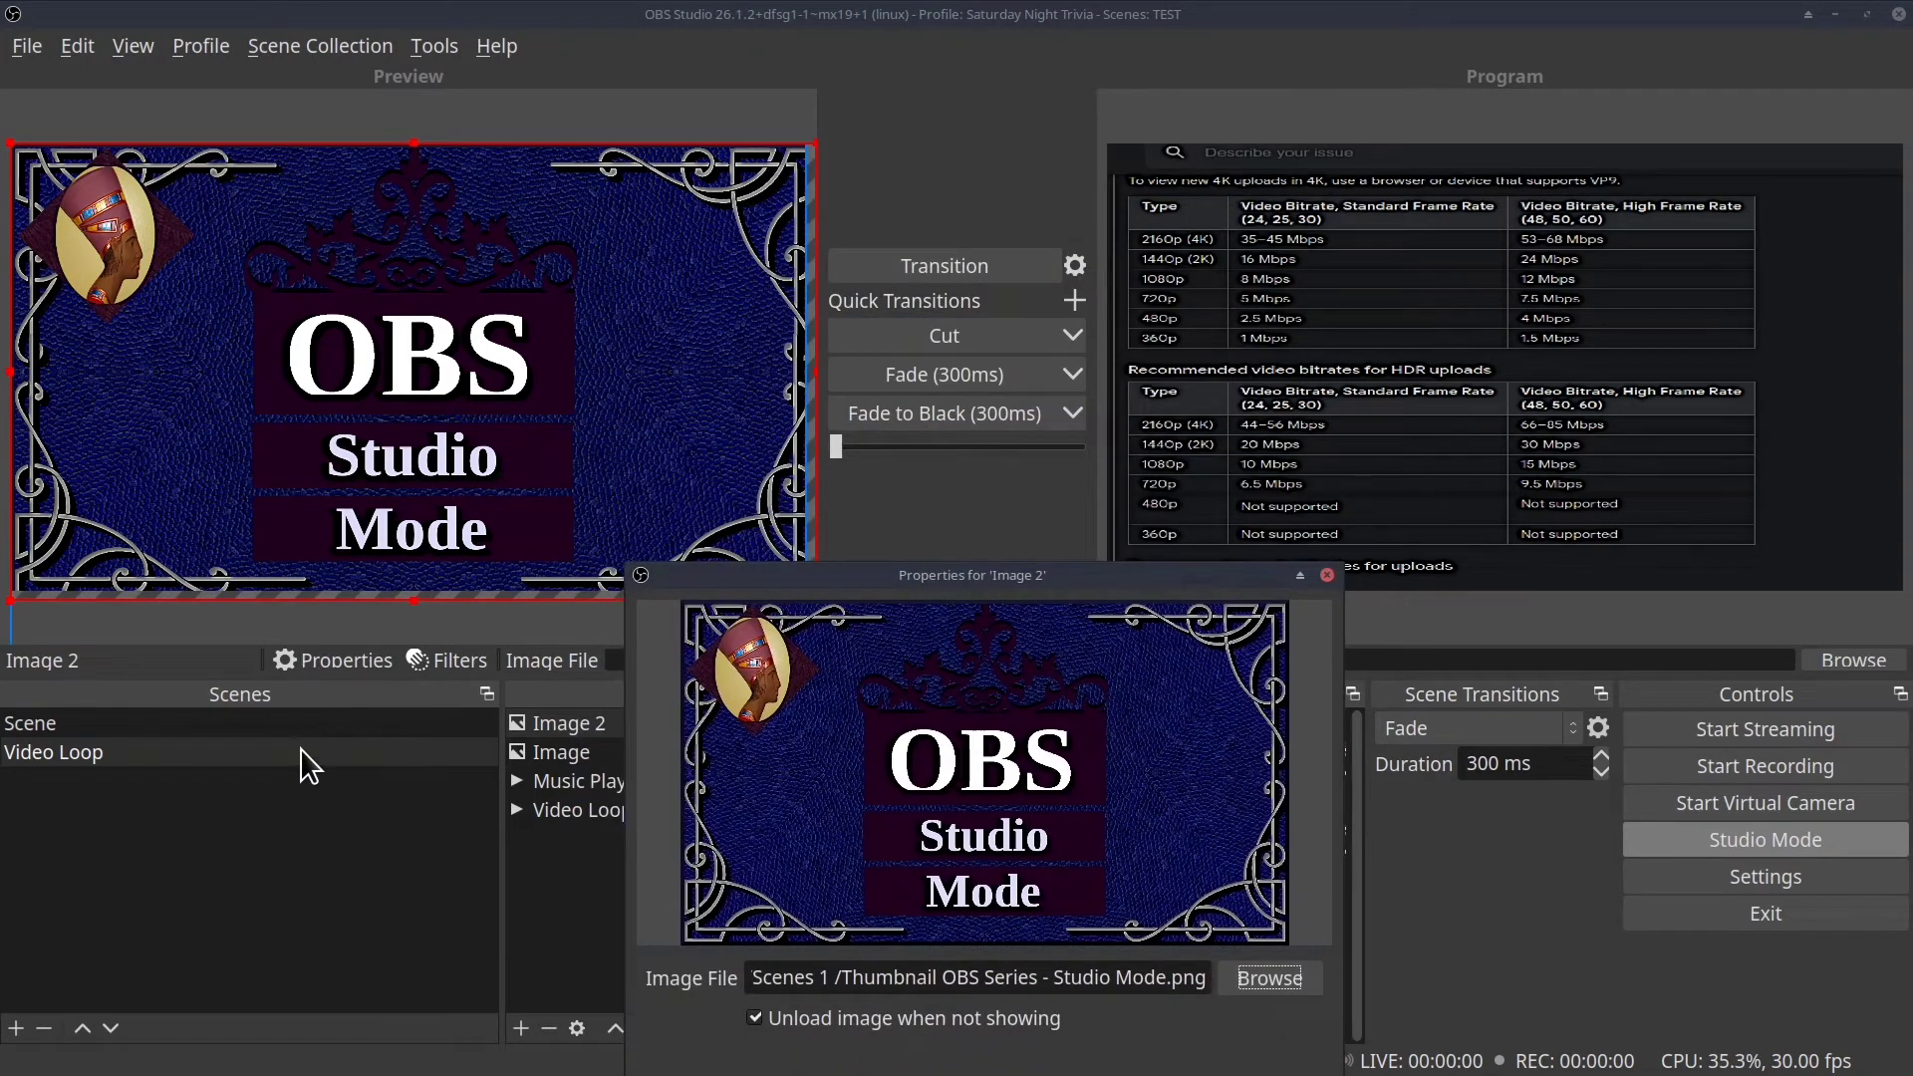
Stretch the Image 2 source to the screen, accept its properties and transition the preview to the program output.
right_click(191, 319)
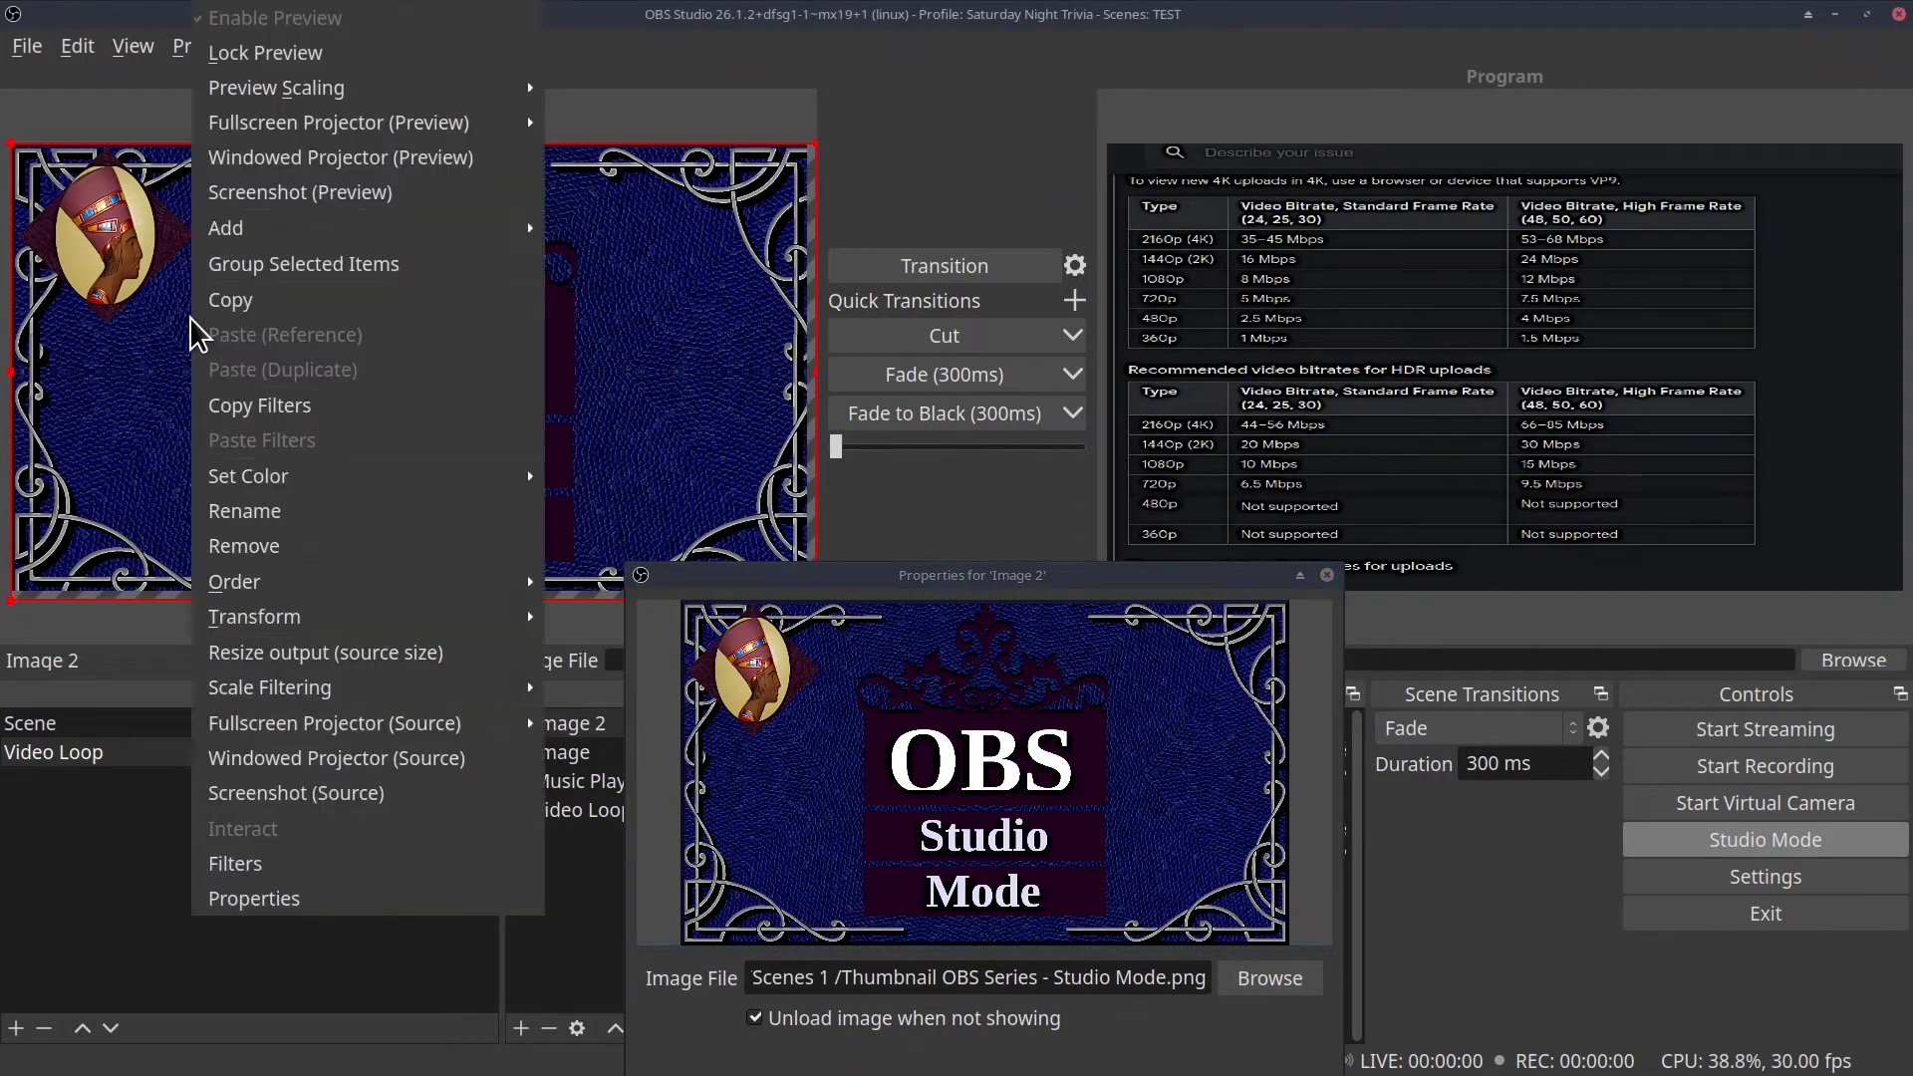
mouse_move(438, 618)
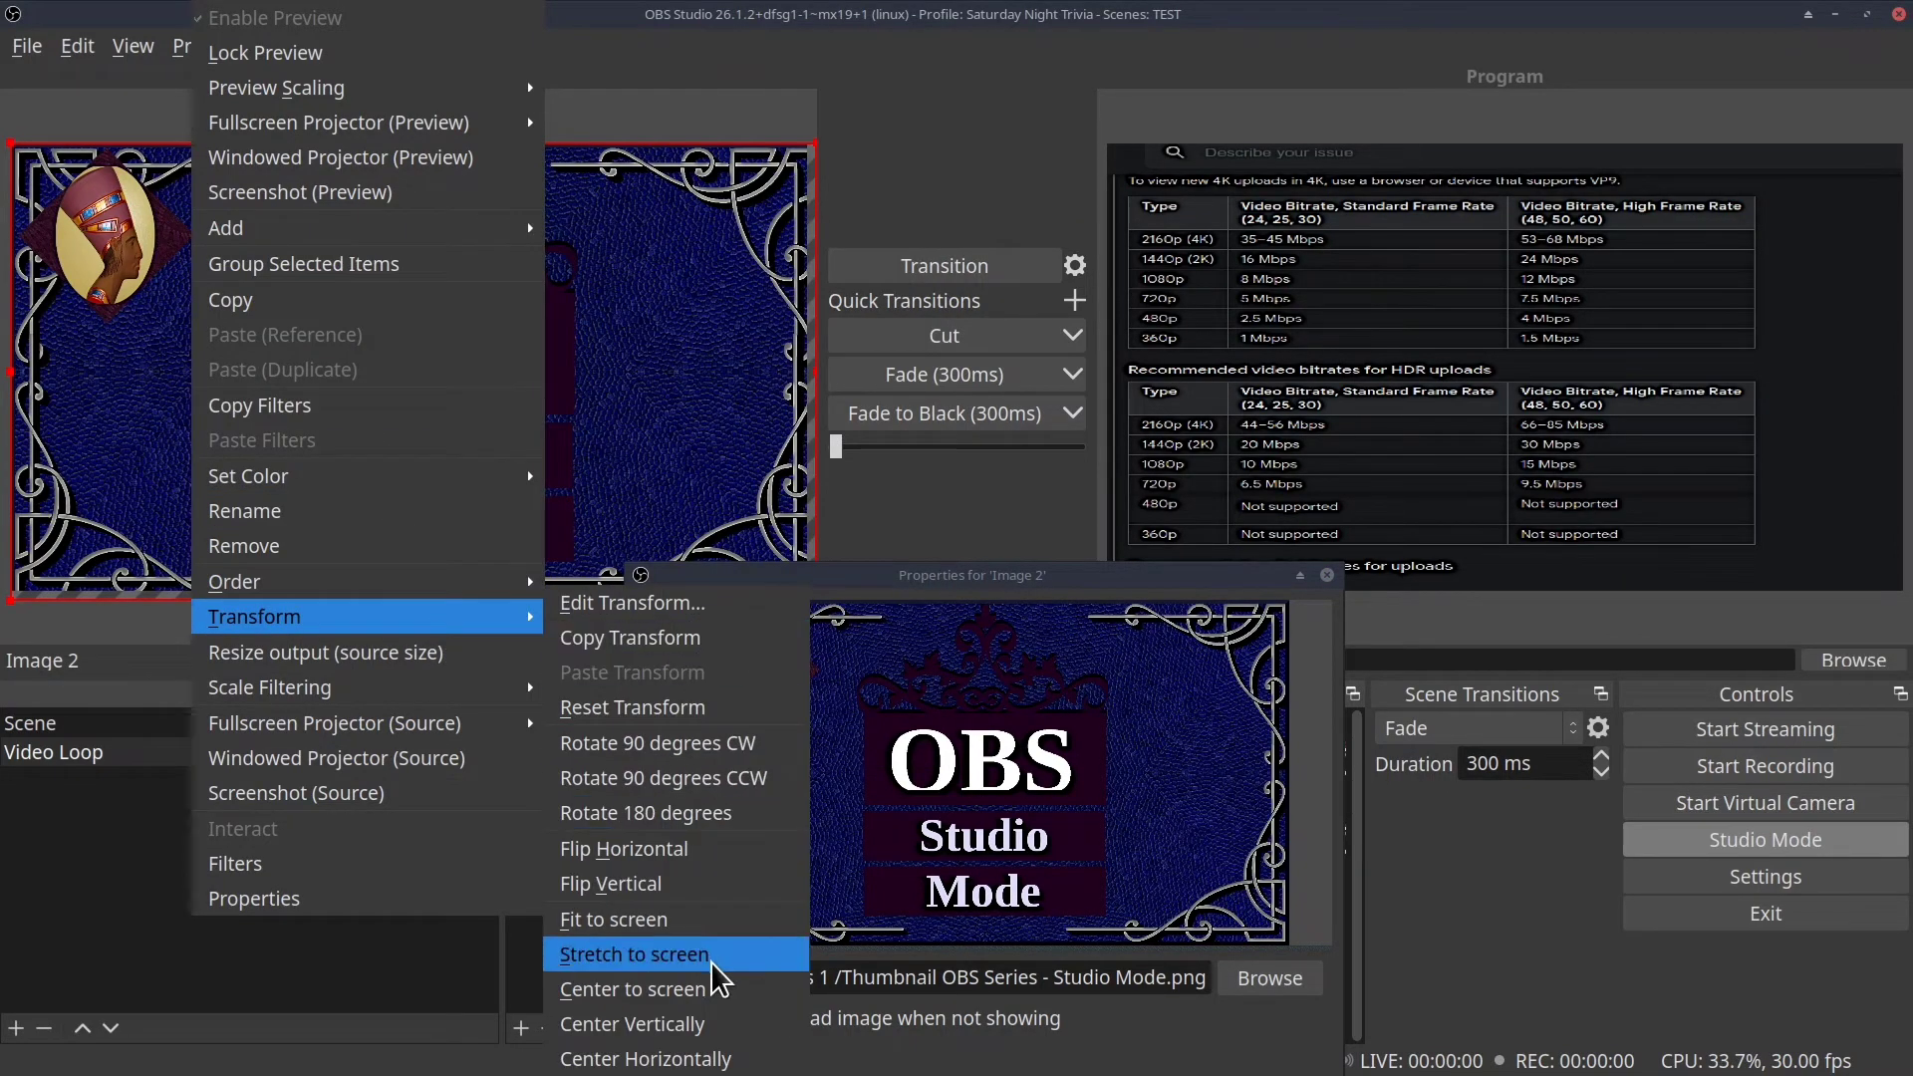
left_click(710, 937)
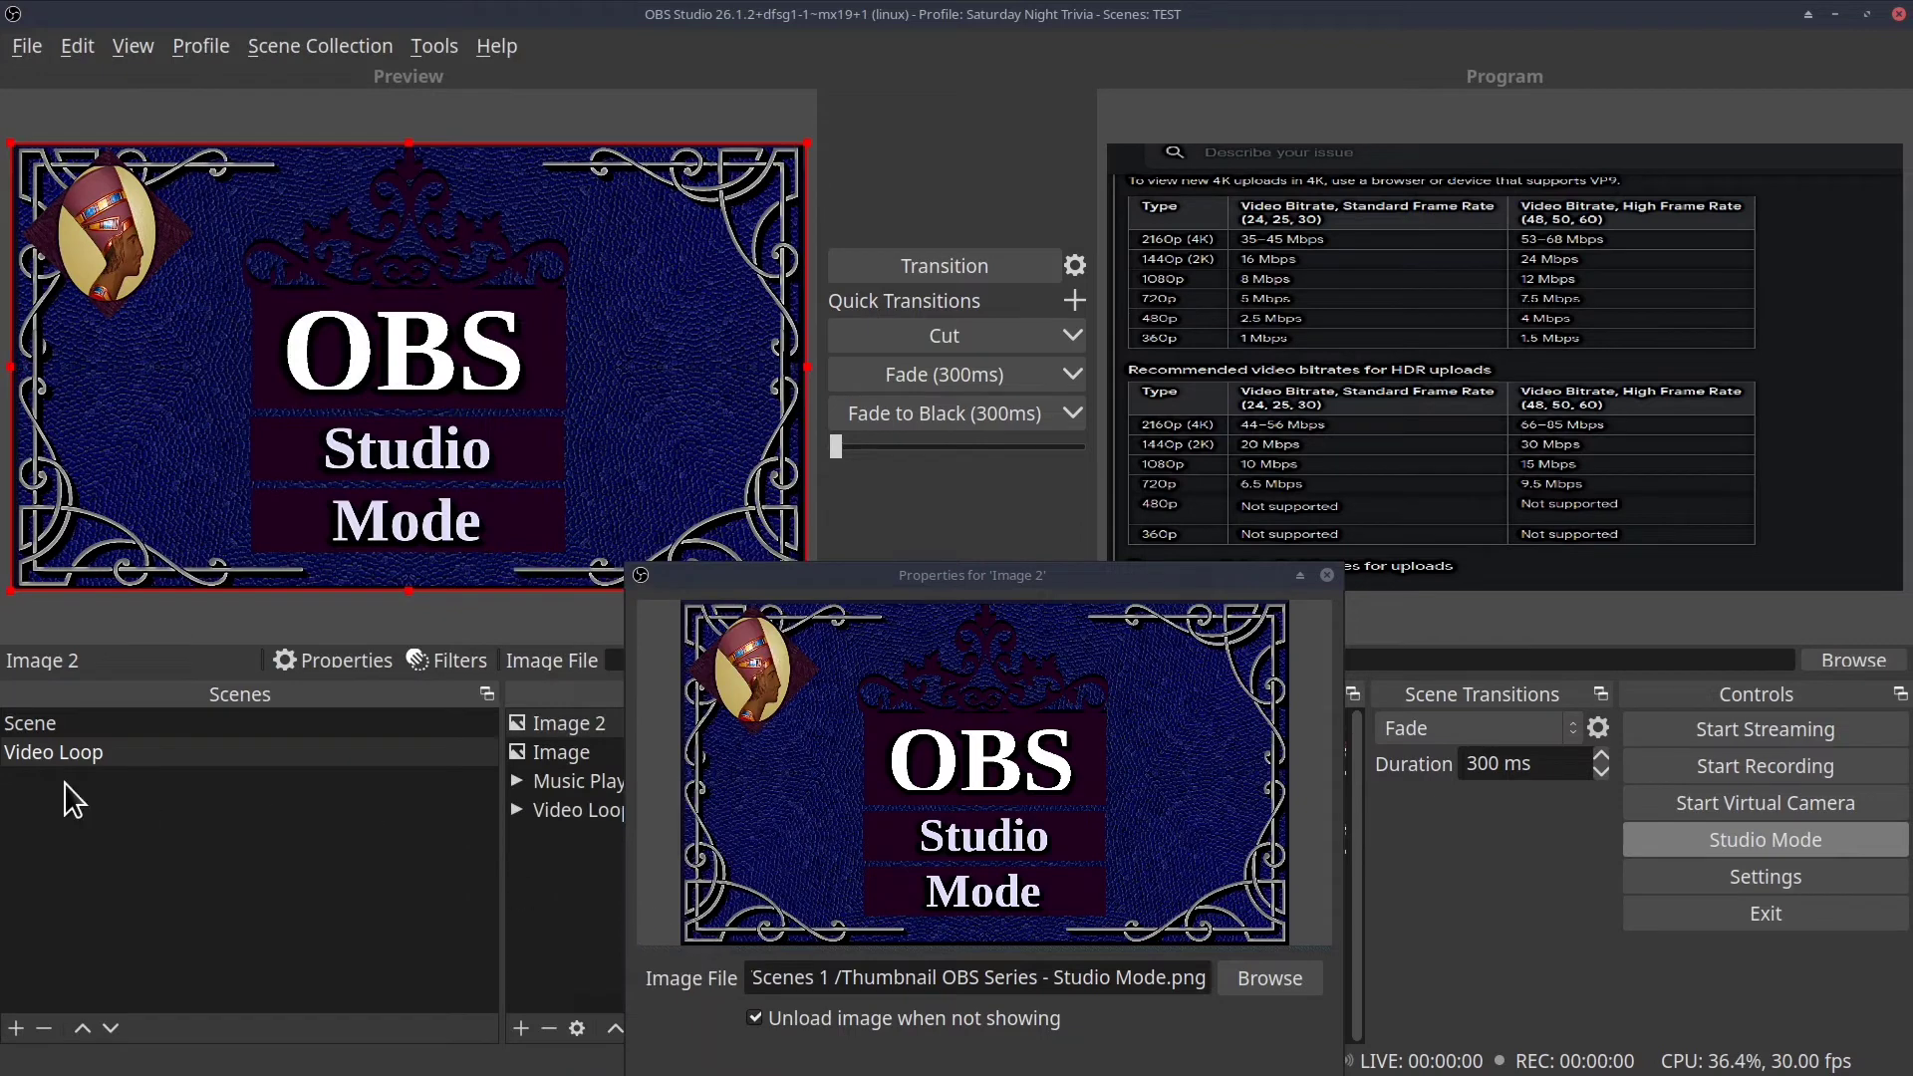
left_click_drag(997, 587, 1083, 224)
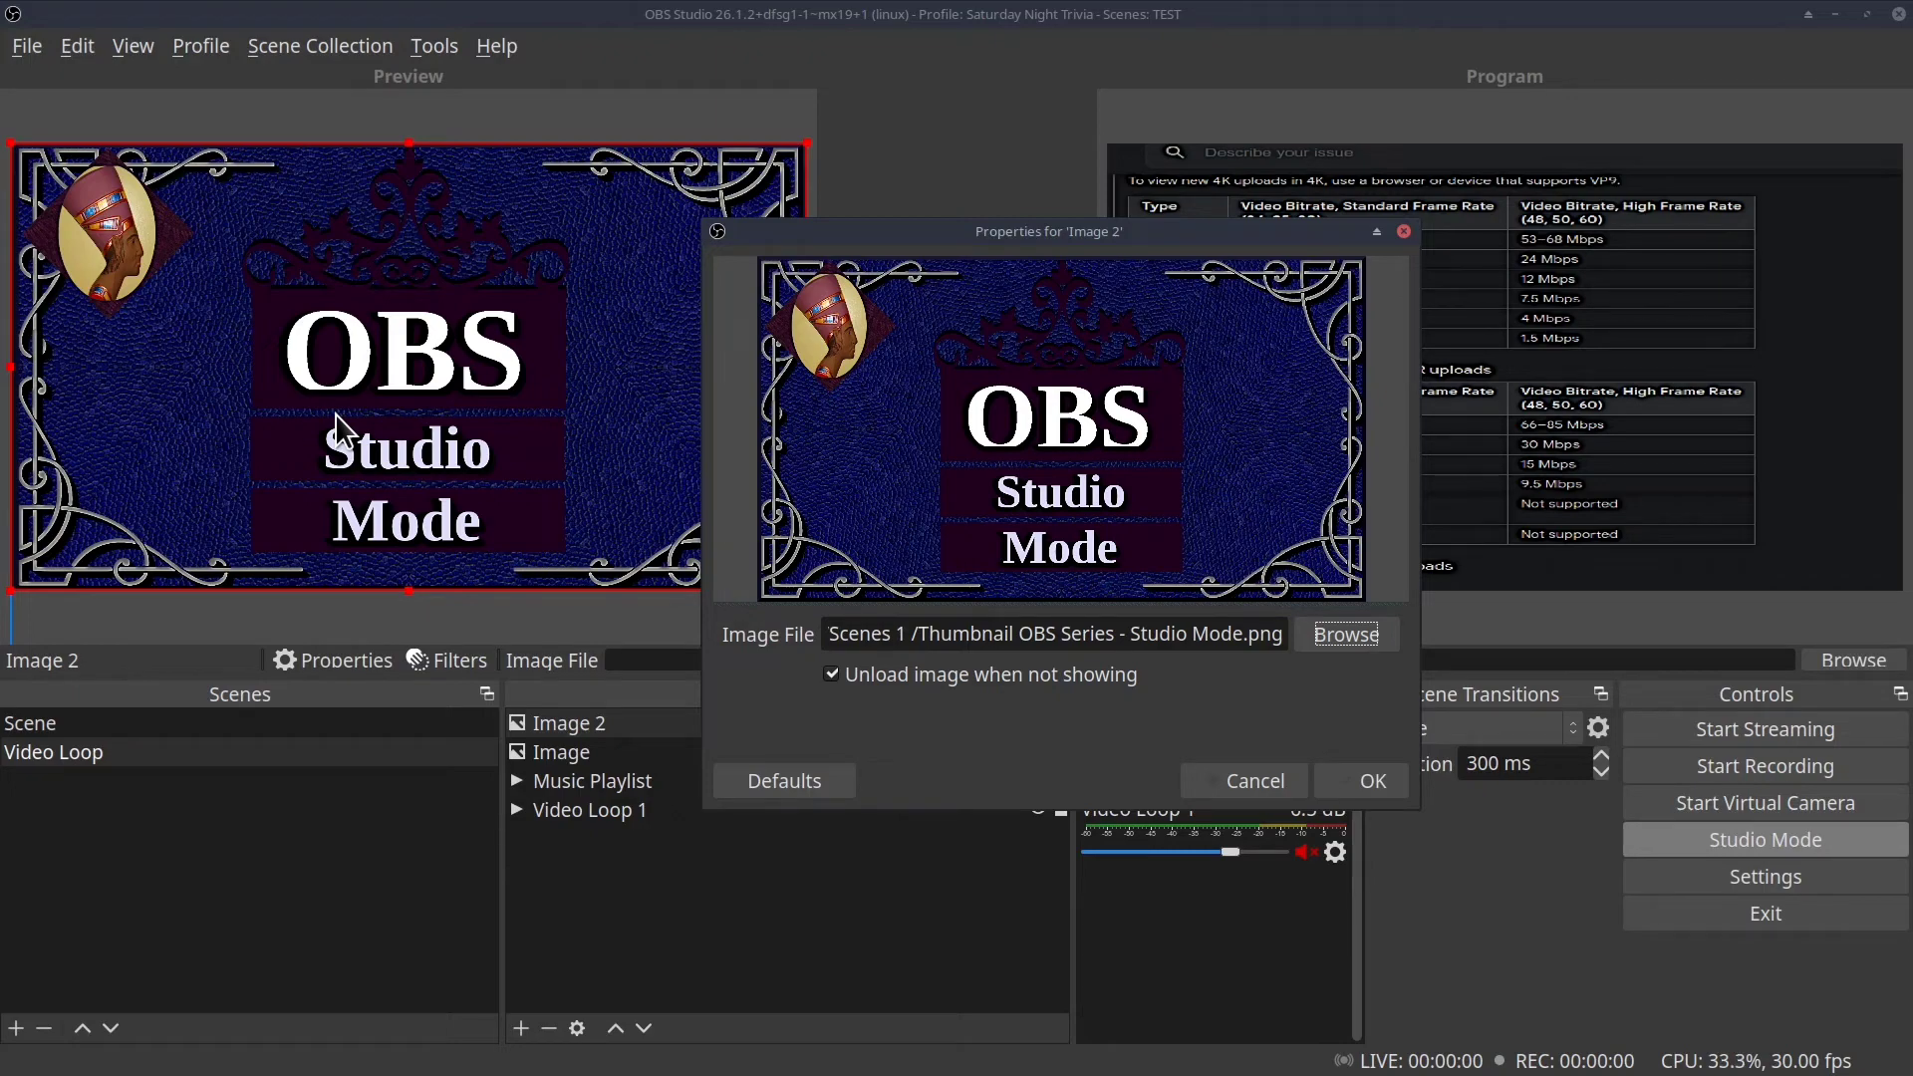
key("Return")
left_click(969, 261)
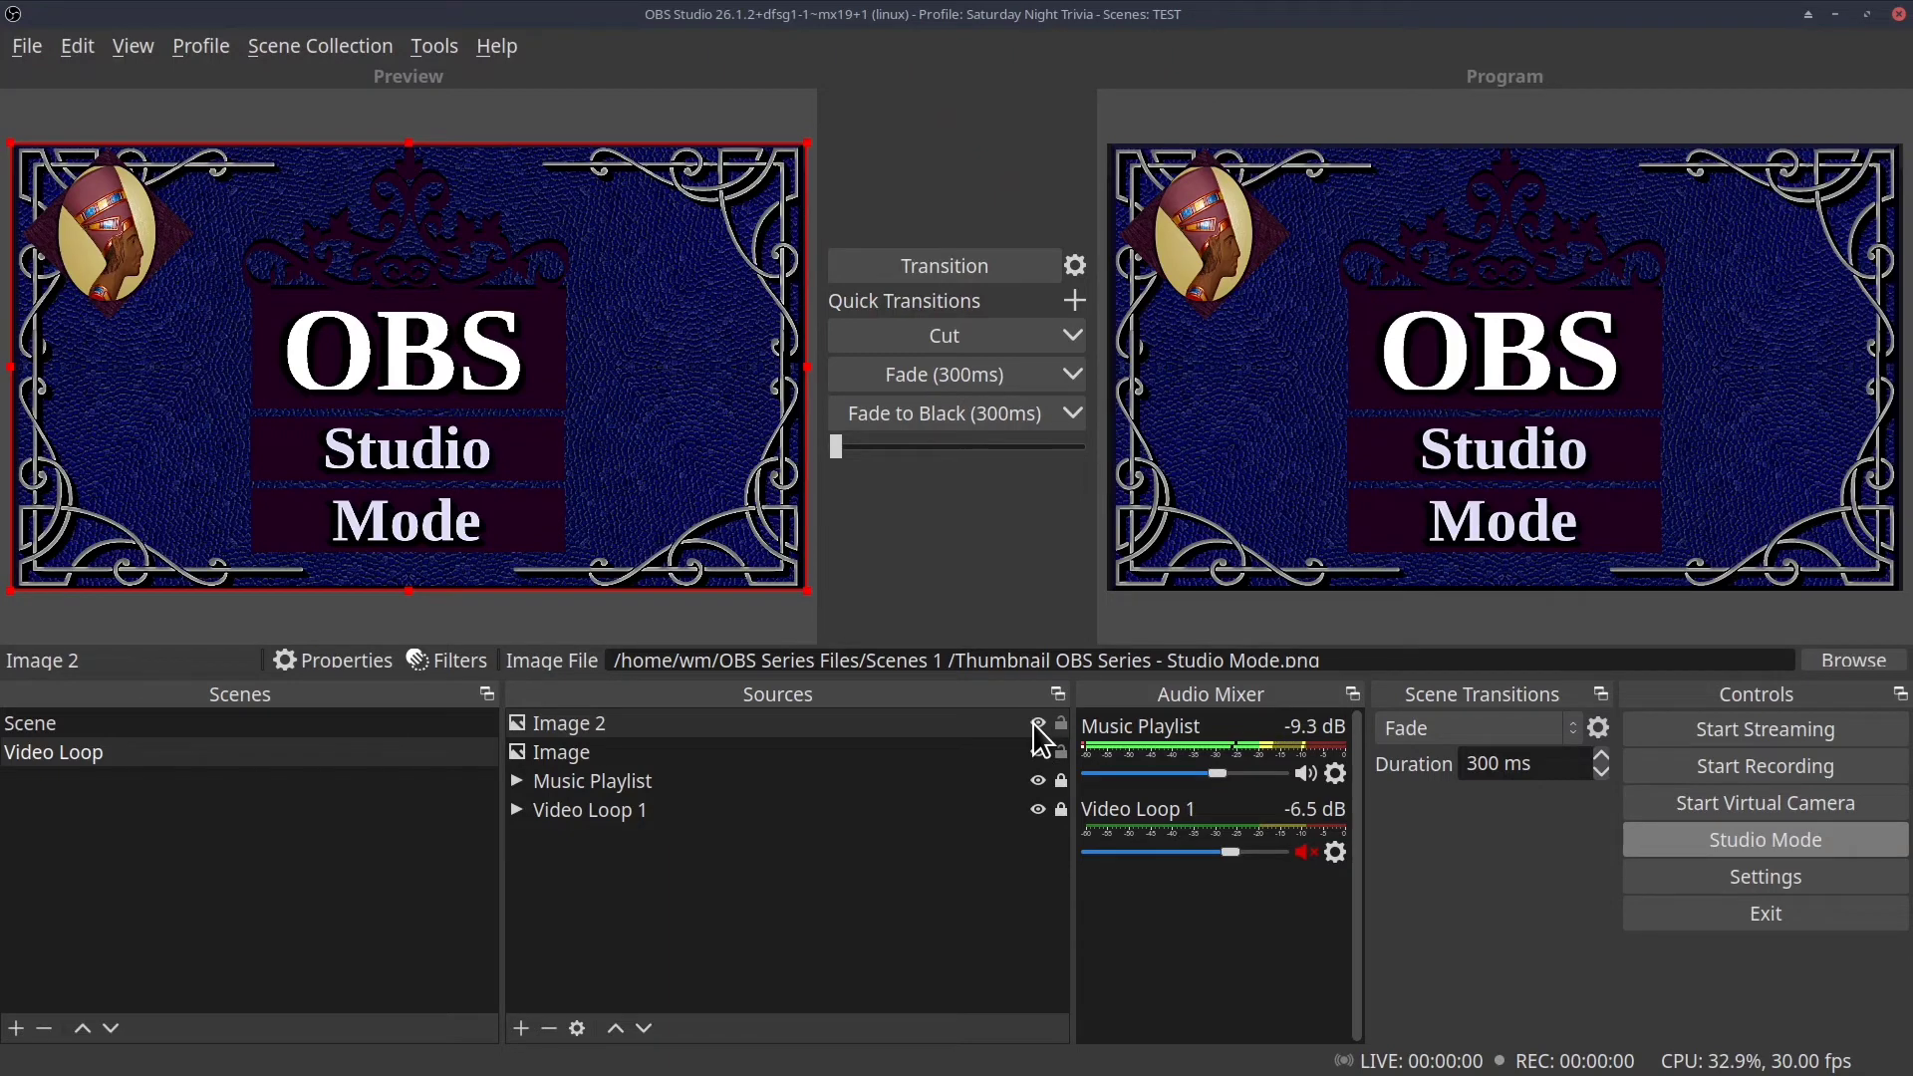
Hide the Image 2 and Image sources in the preview and transition the change to the program output.
left_click(1038, 724)
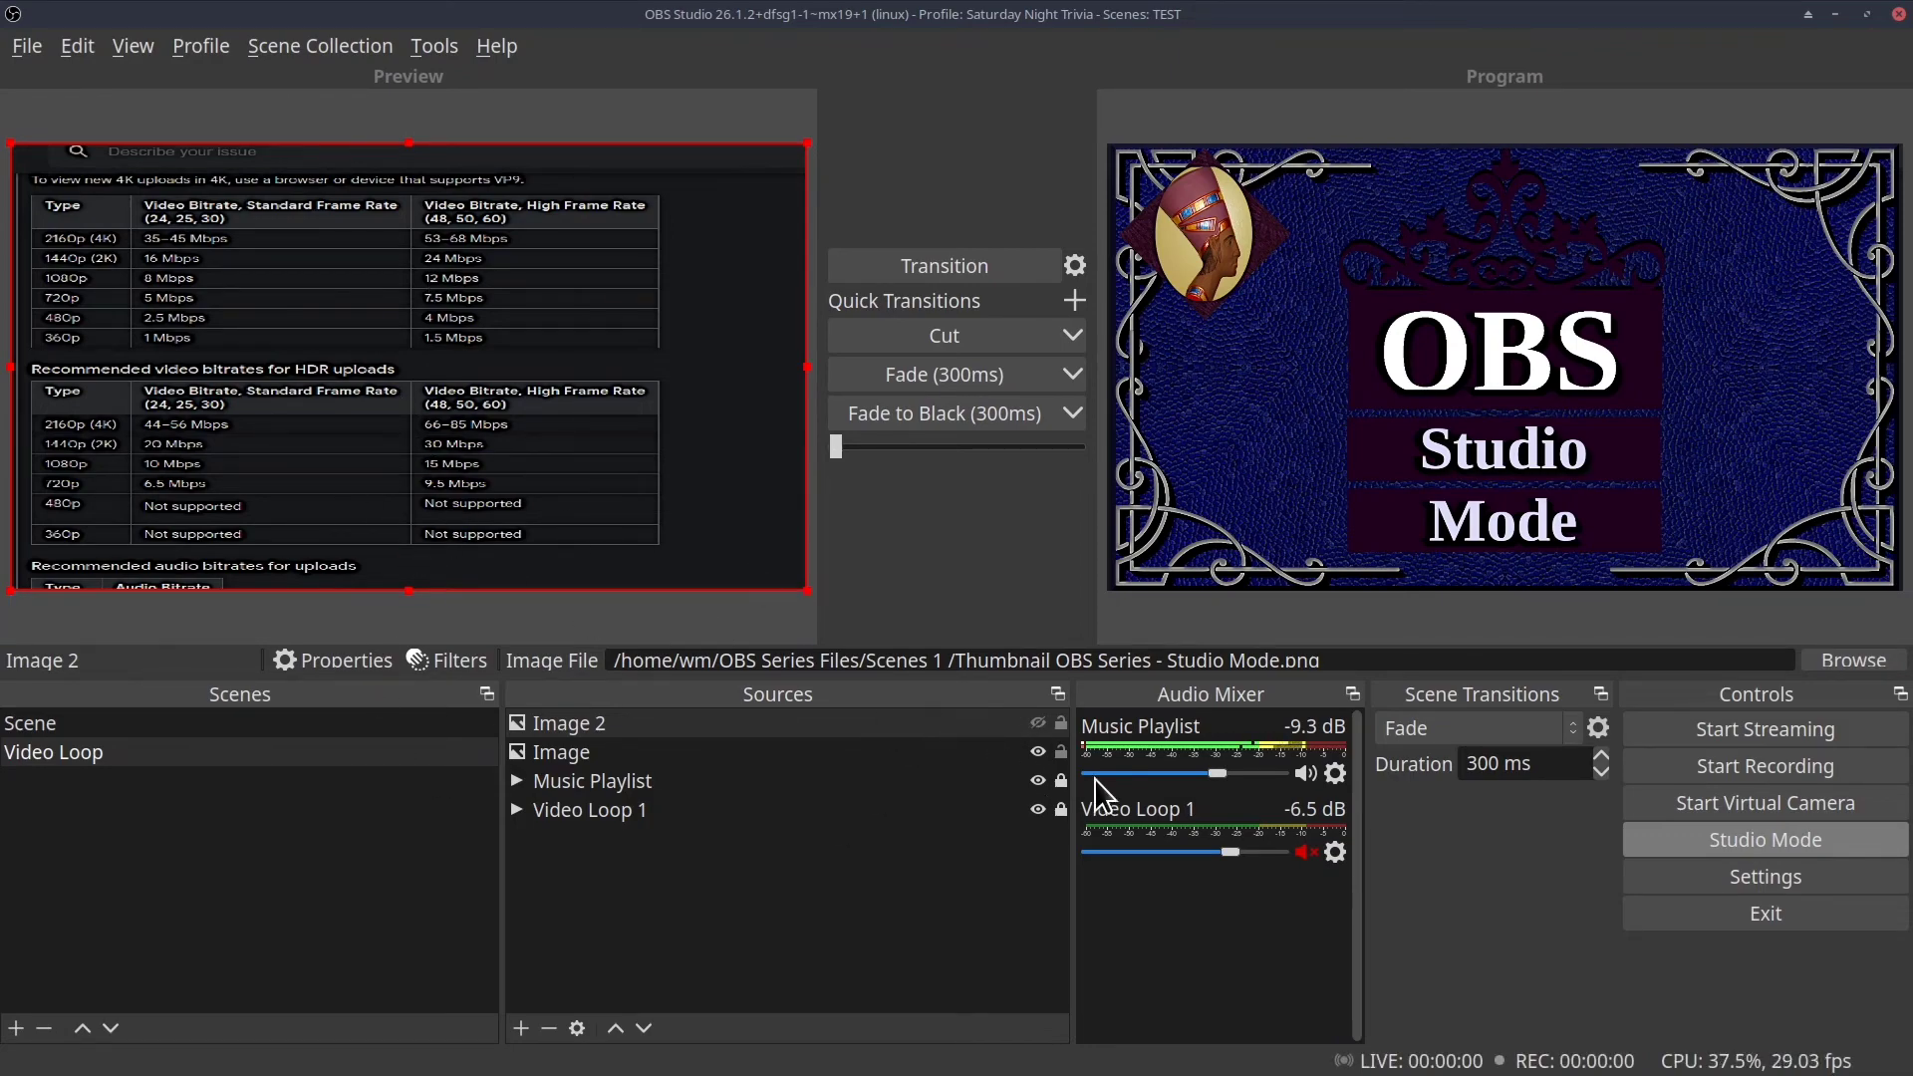
left_click(1037, 753)
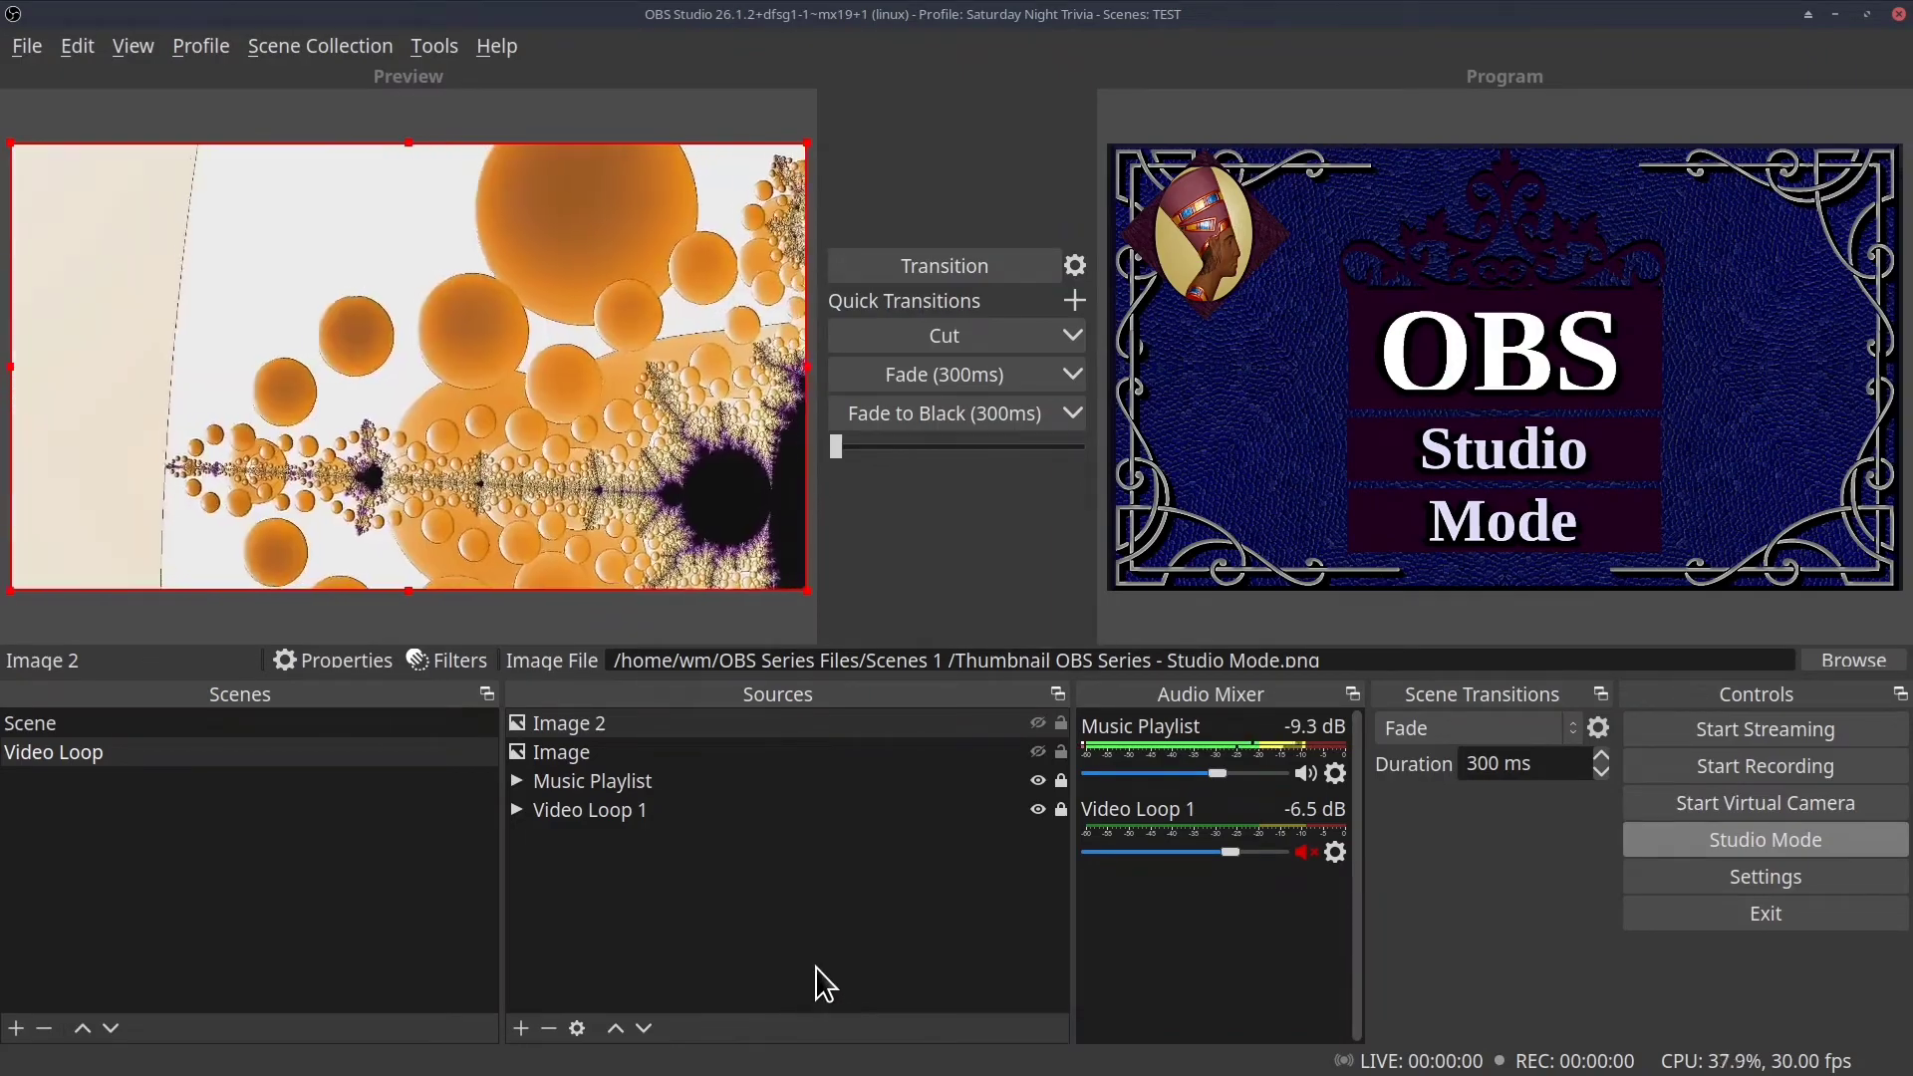
left_click(907, 261)
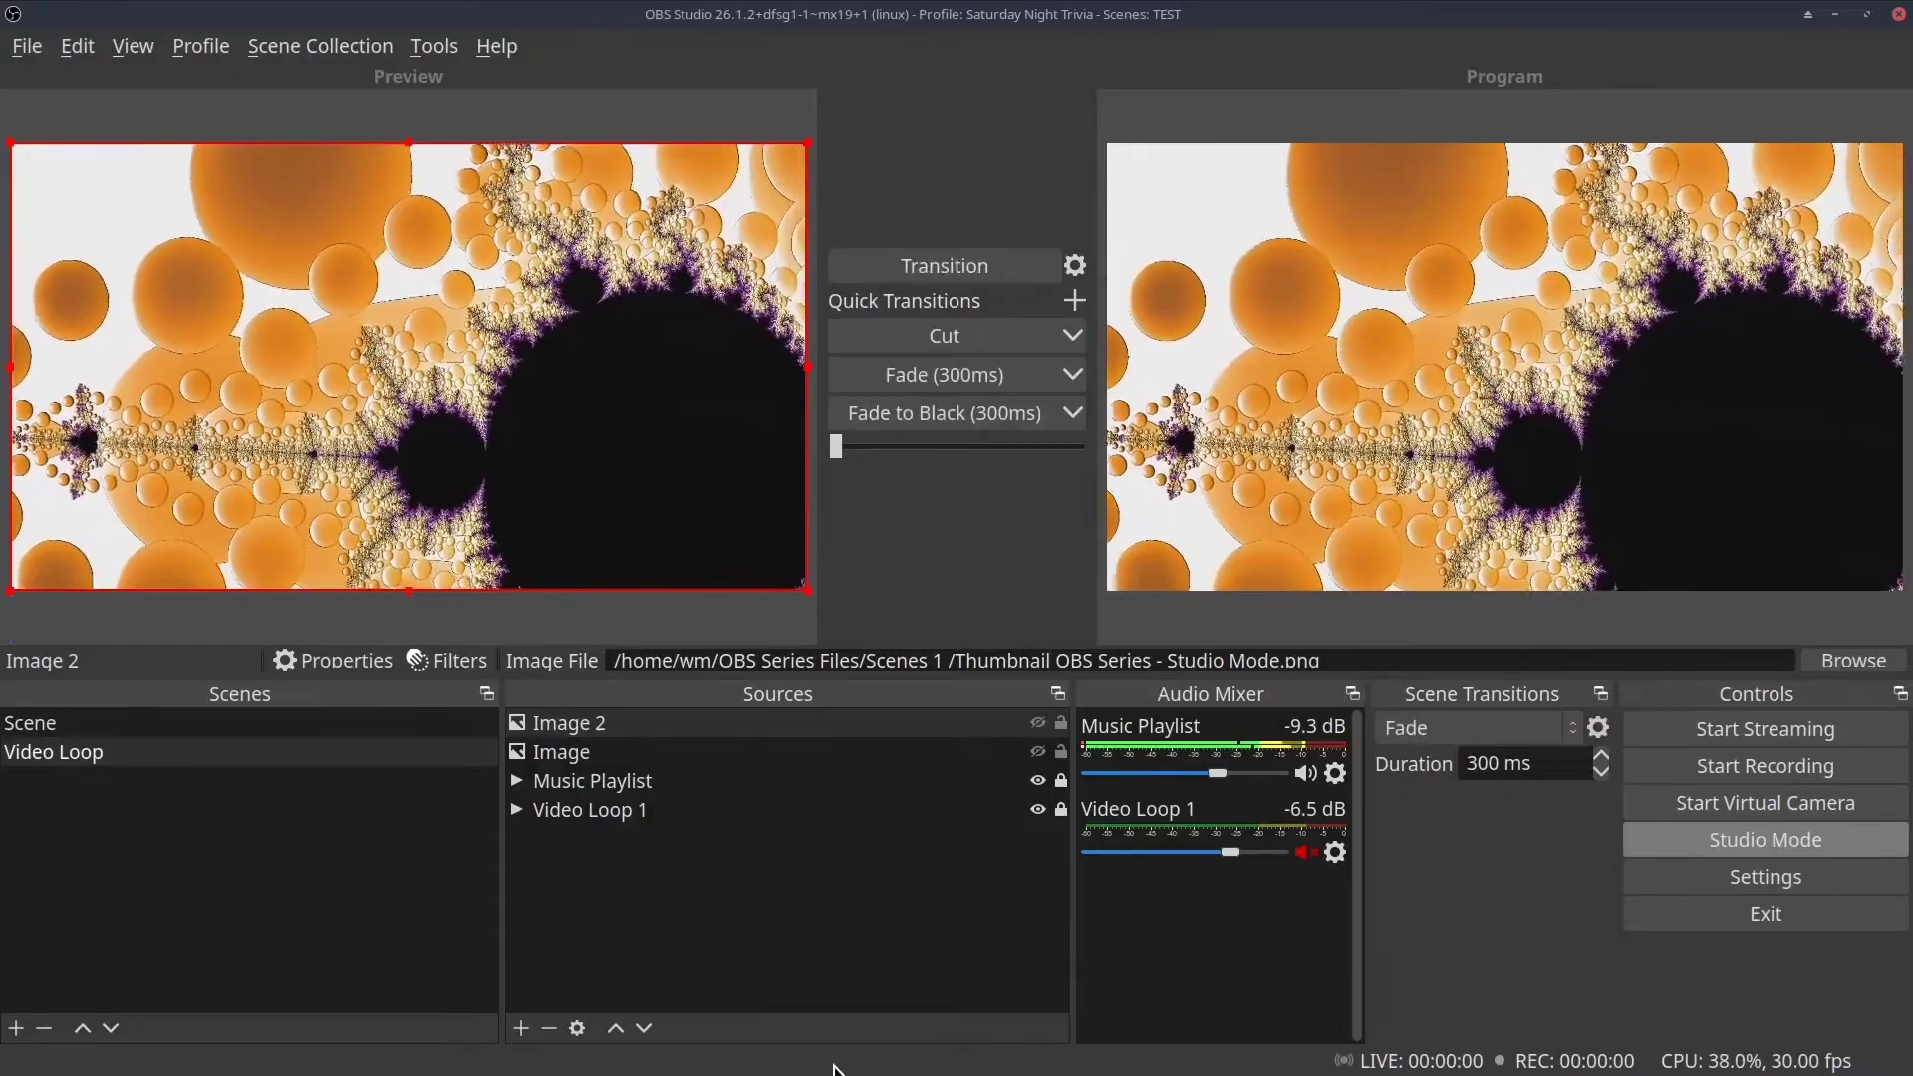